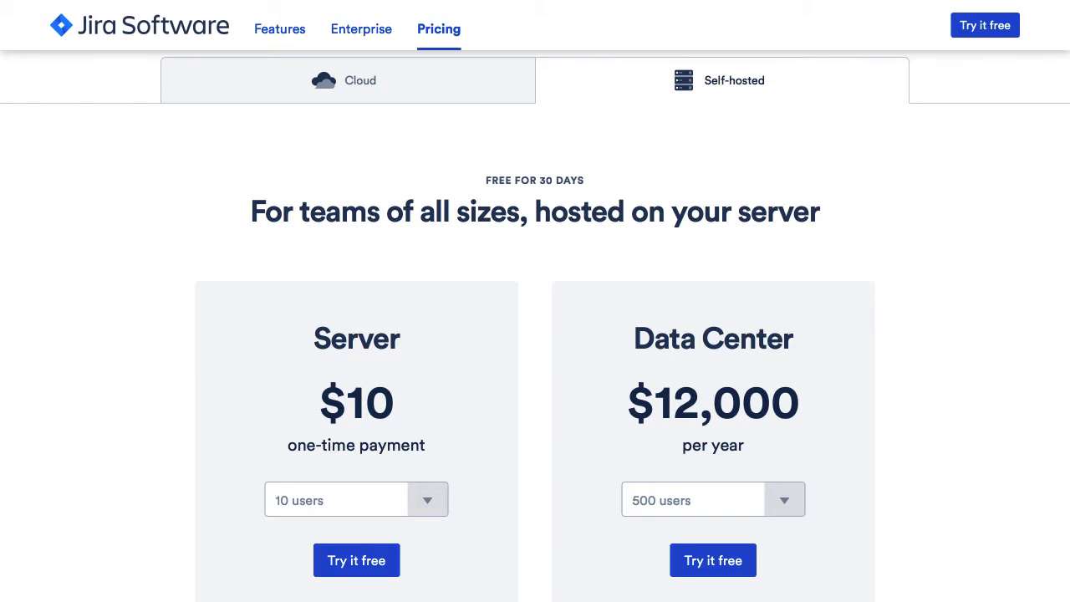
Review the Jira Software cloud prices, then switch to self-hosted pricing.
scroll(535, 309, down, 2)
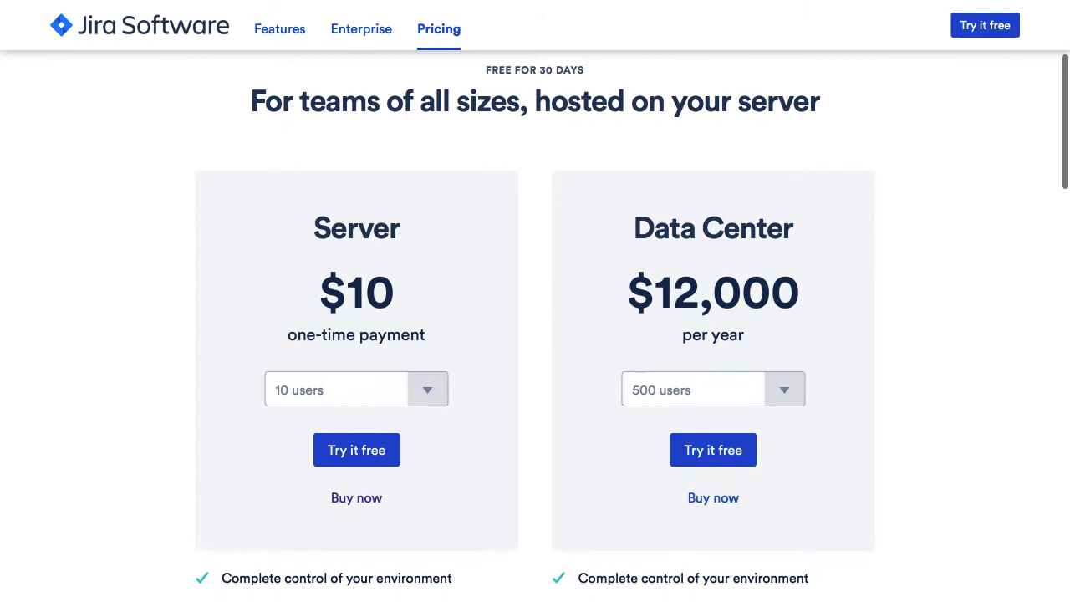
scroll(535, 309, down, 2)
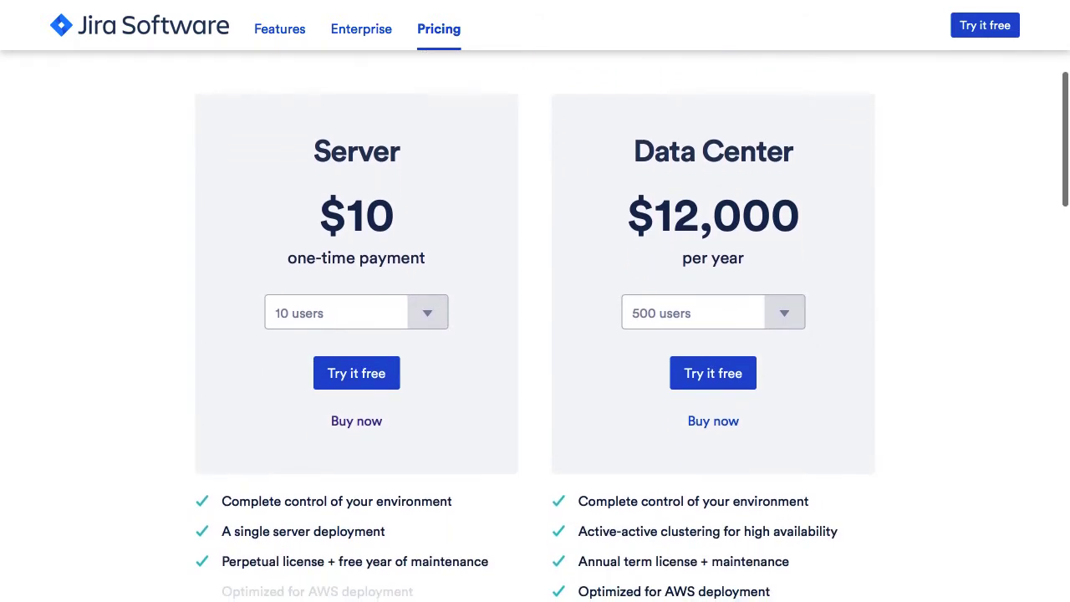
scroll(535, 309, down, 2)
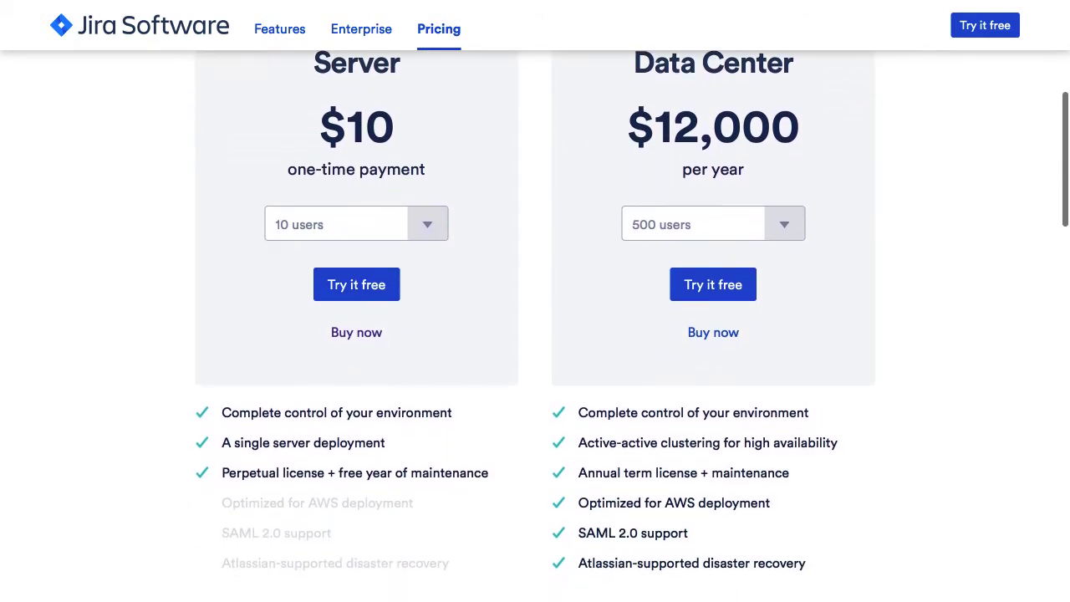
scroll(535, 308, down, 1)
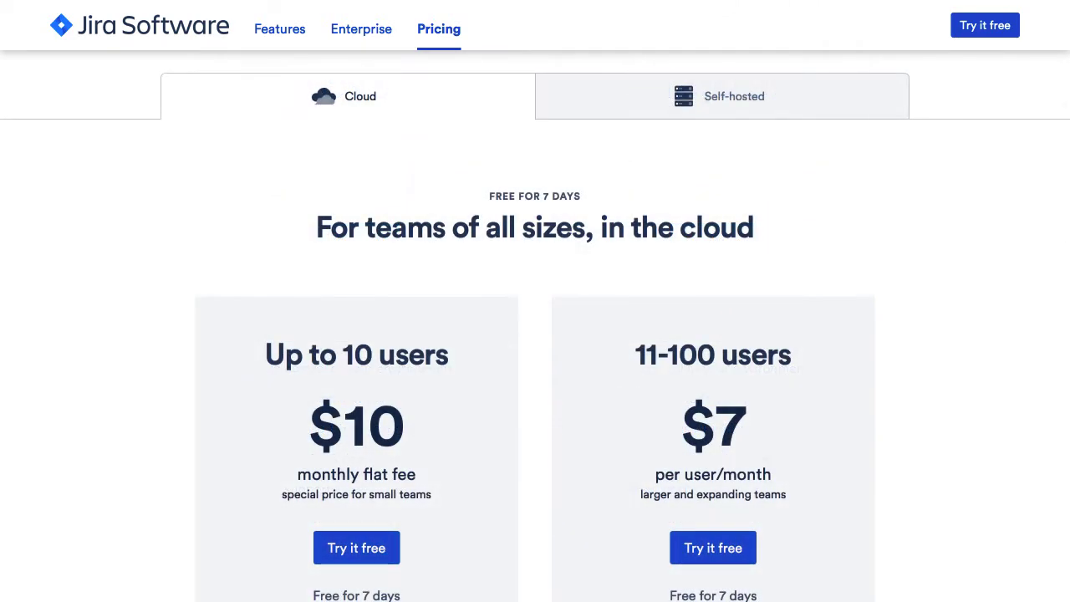
scroll(535, 315, down, 3)
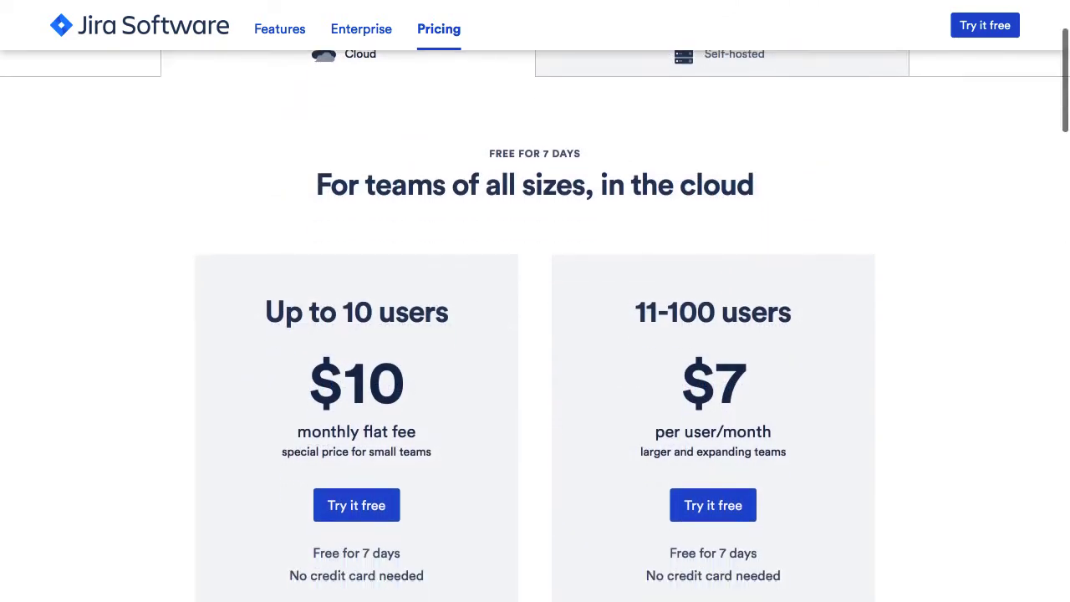
scroll(886, 417, down, 3)
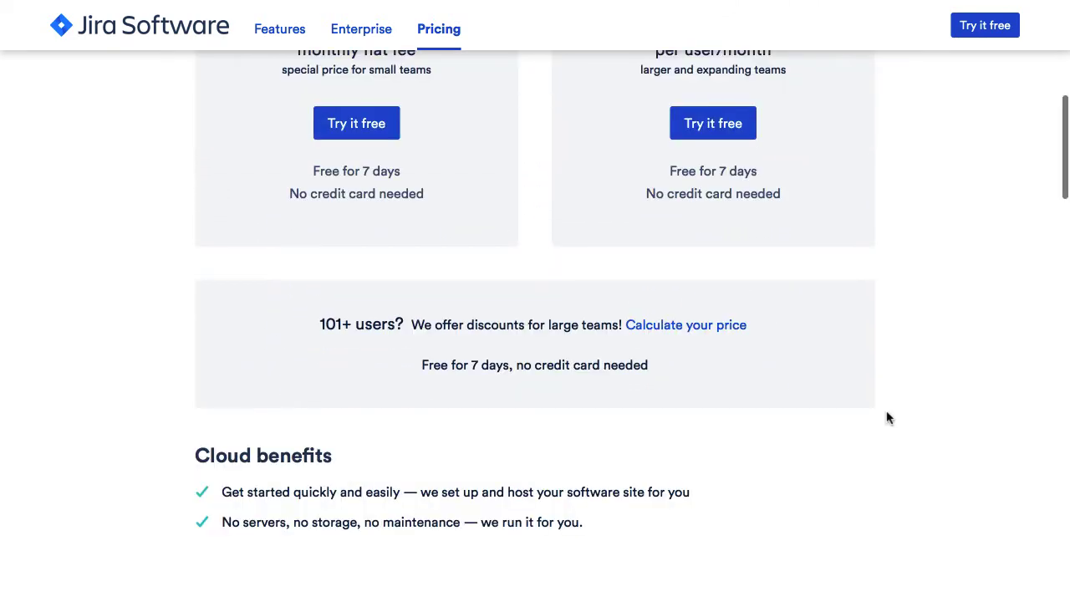
scroll(886, 418, up, 6)
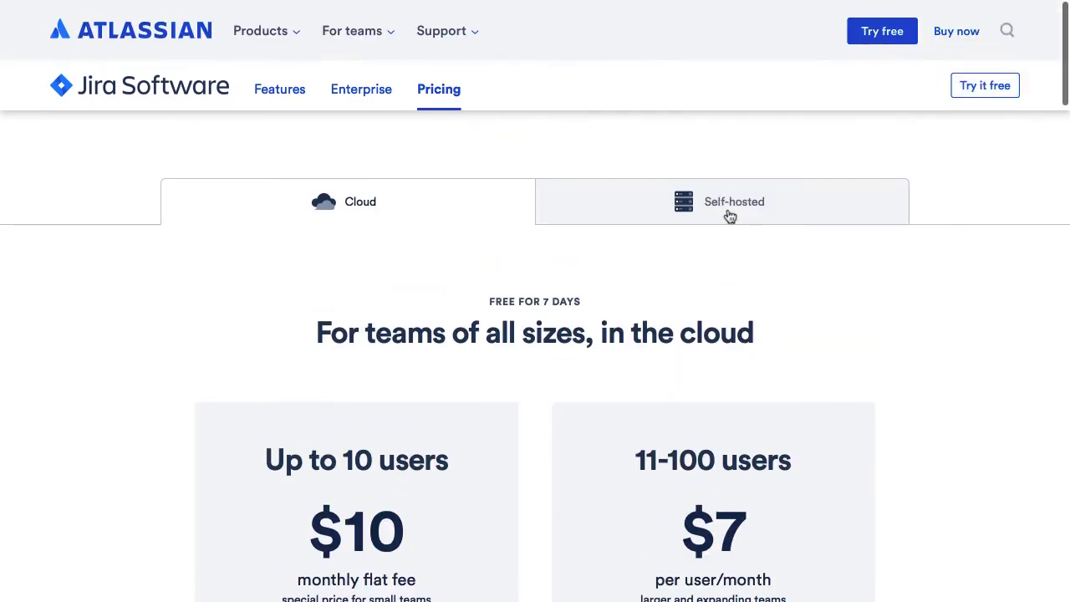
click(731, 214)
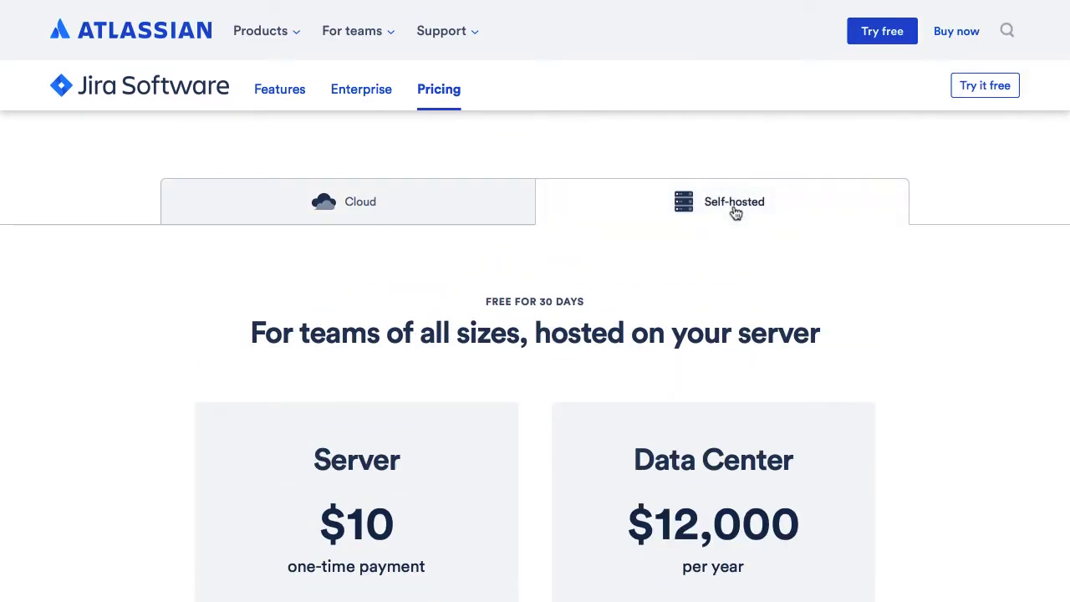
Open the order page for the self-hosted Server plan.
scroll(724, 213, down, 2)
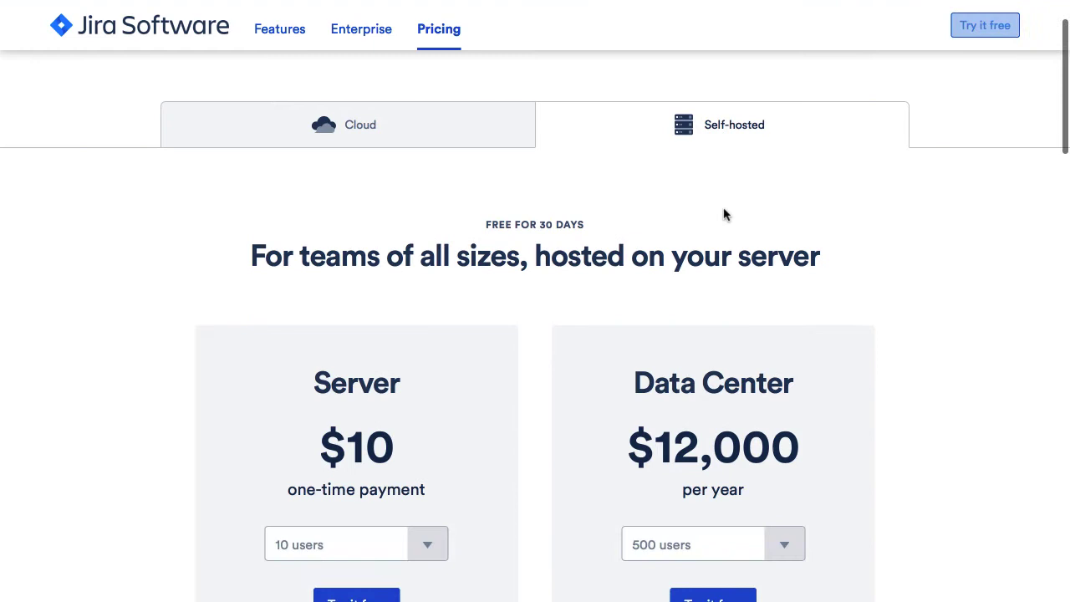
scroll(724, 212, down, 1)
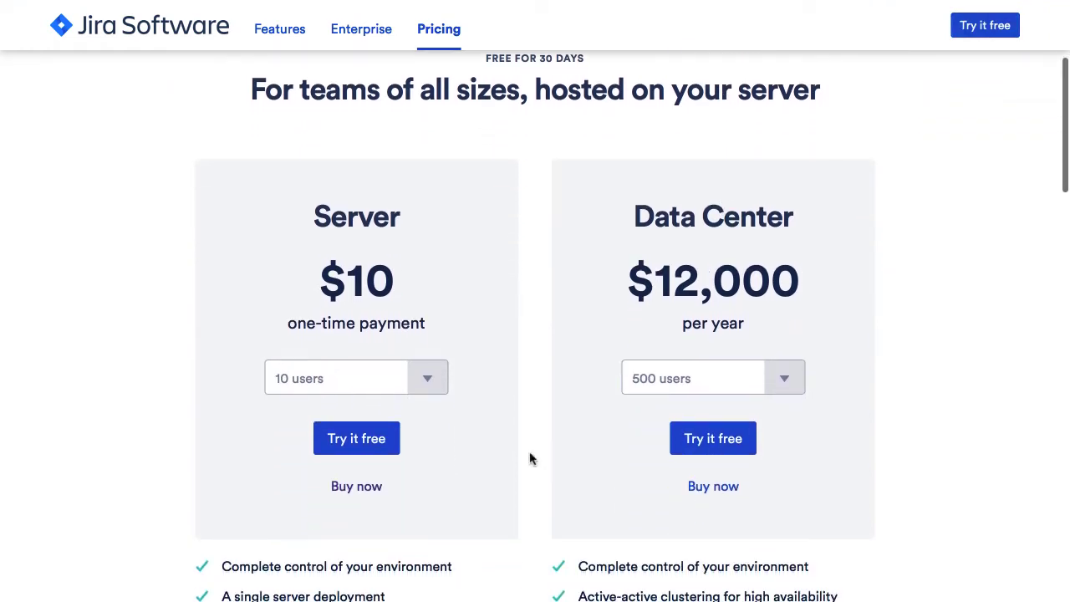
scroll(530, 459, down, 1)
scroll(530, 456, down, 1)
click(357, 389)
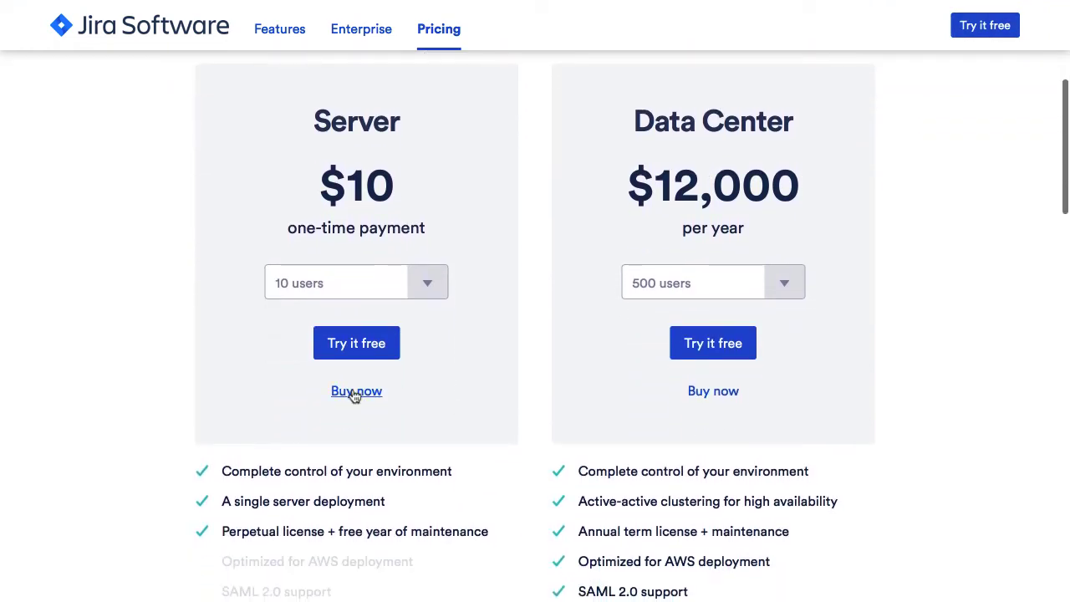
scroll(364, 358, down, 2)
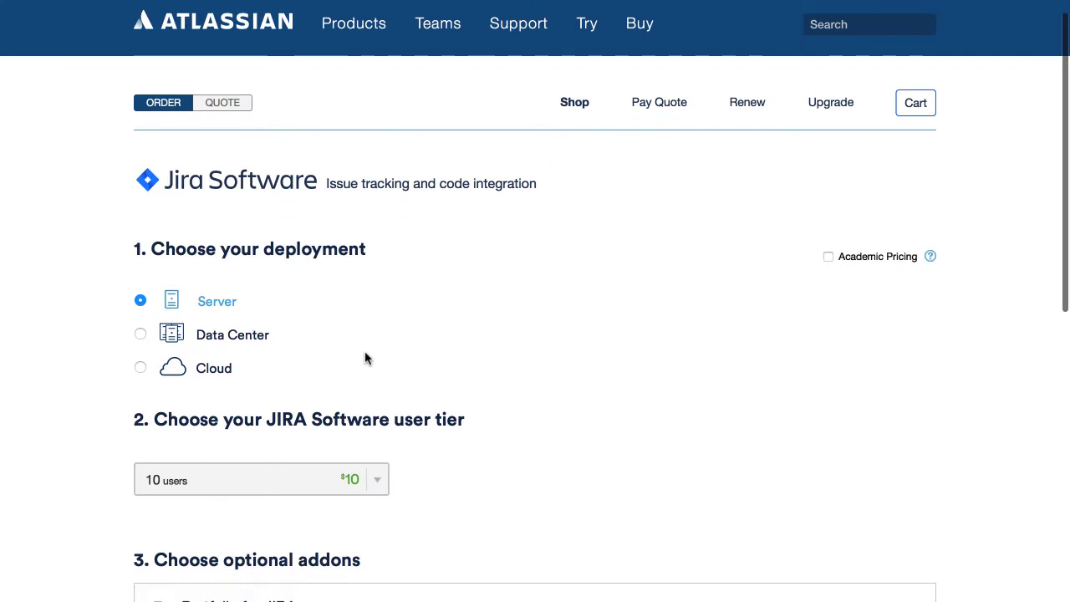
Keep the 10-user Server tier in the user-tier dropdown.
click(377, 336)
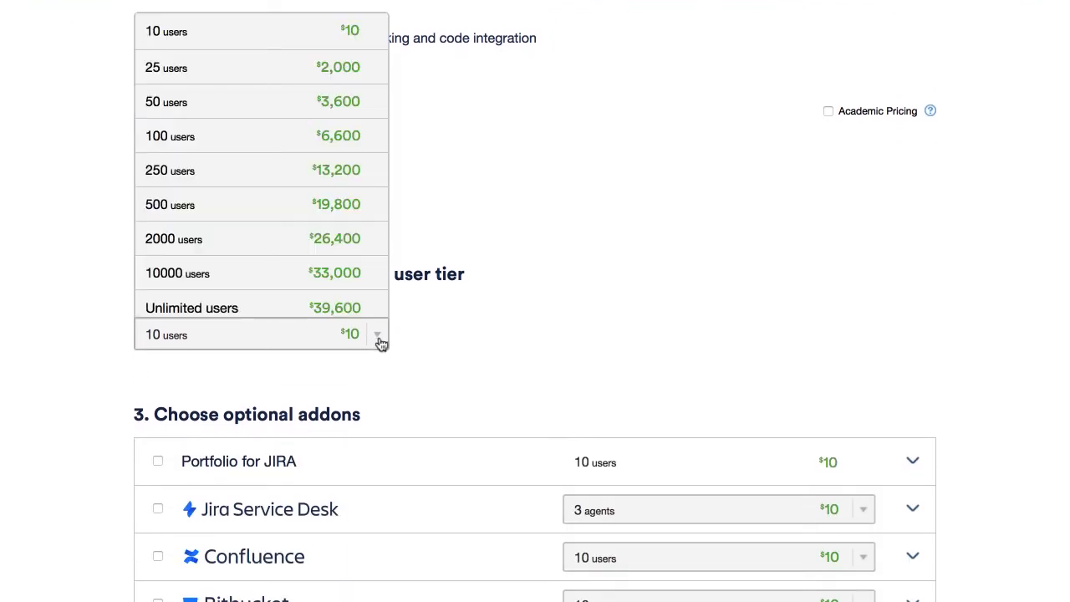
click(380, 343)
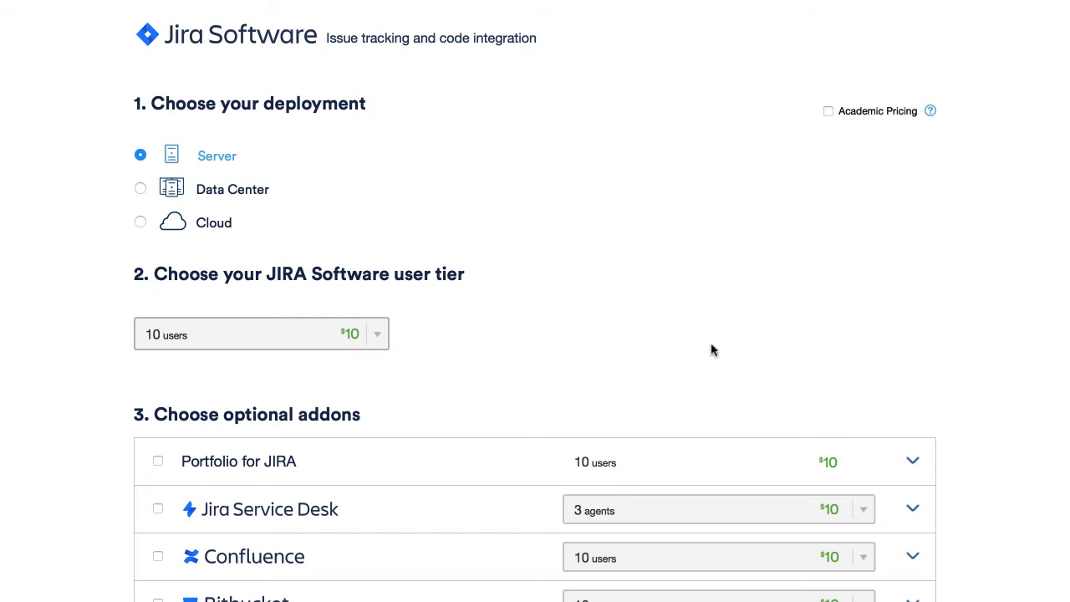
scroll(712, 350, down, 2)
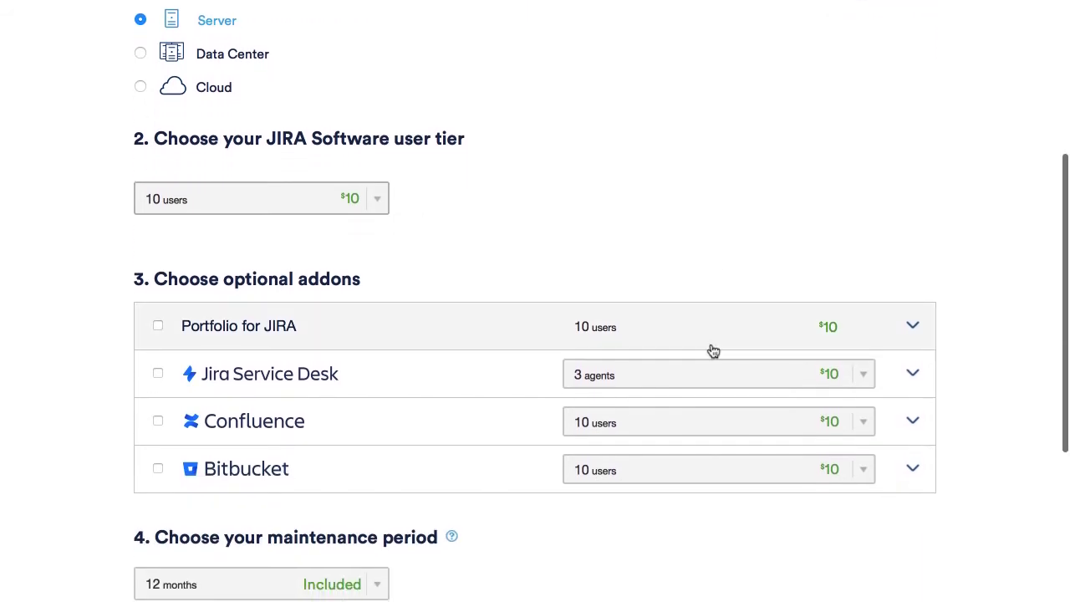
scroll(702, 226, down, 2)
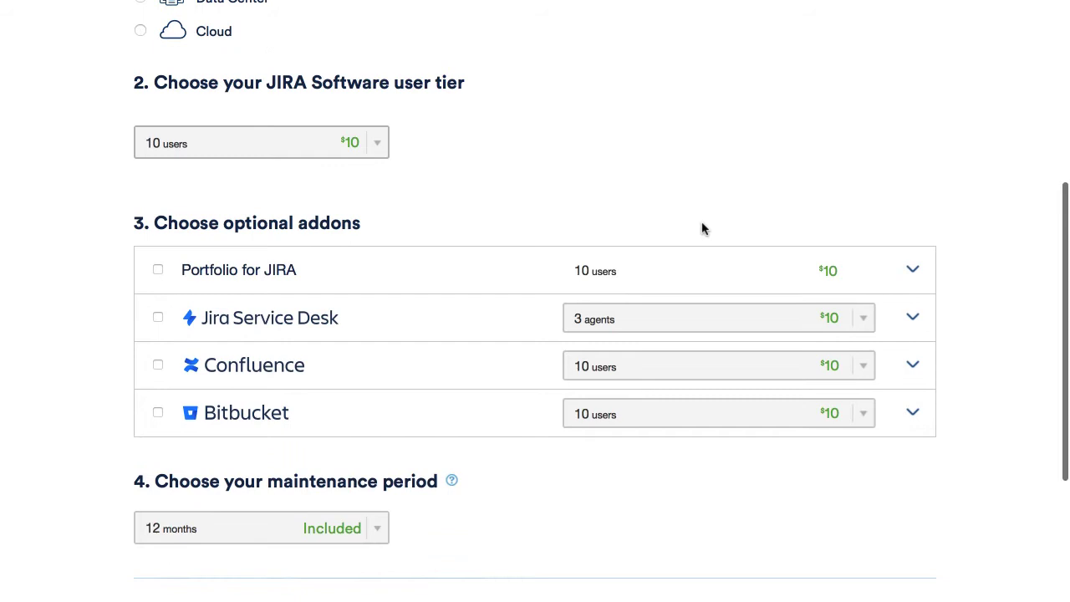
scroll(717, 401, down, 2)
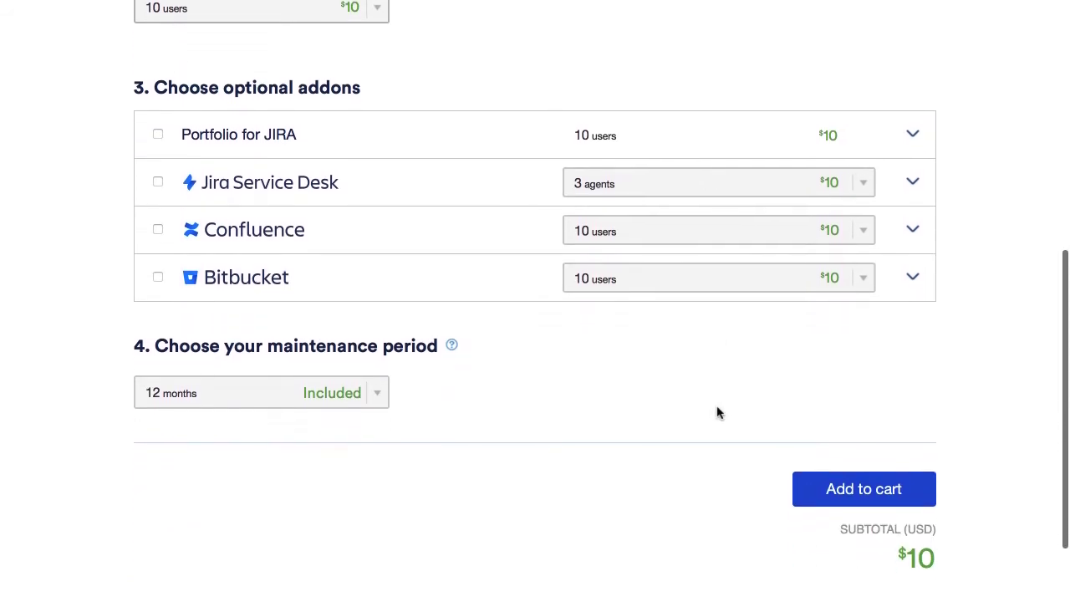
scroll(717, 411, down, 1)
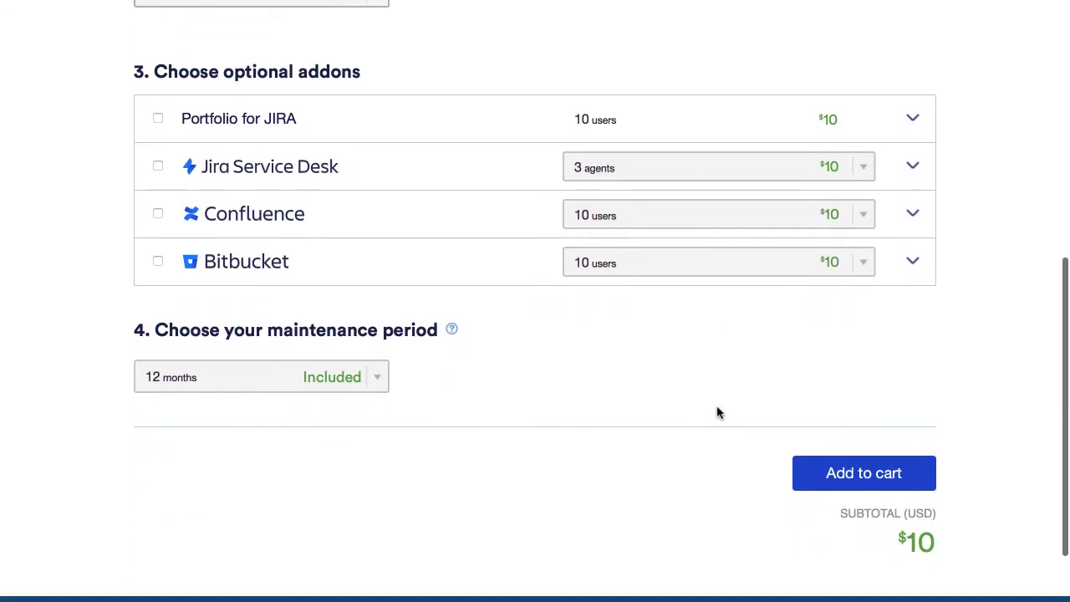
Add Portfolio for JIRA, Jira Service Desk, Confluence and Bitbucket to the order.
click(157, 118)
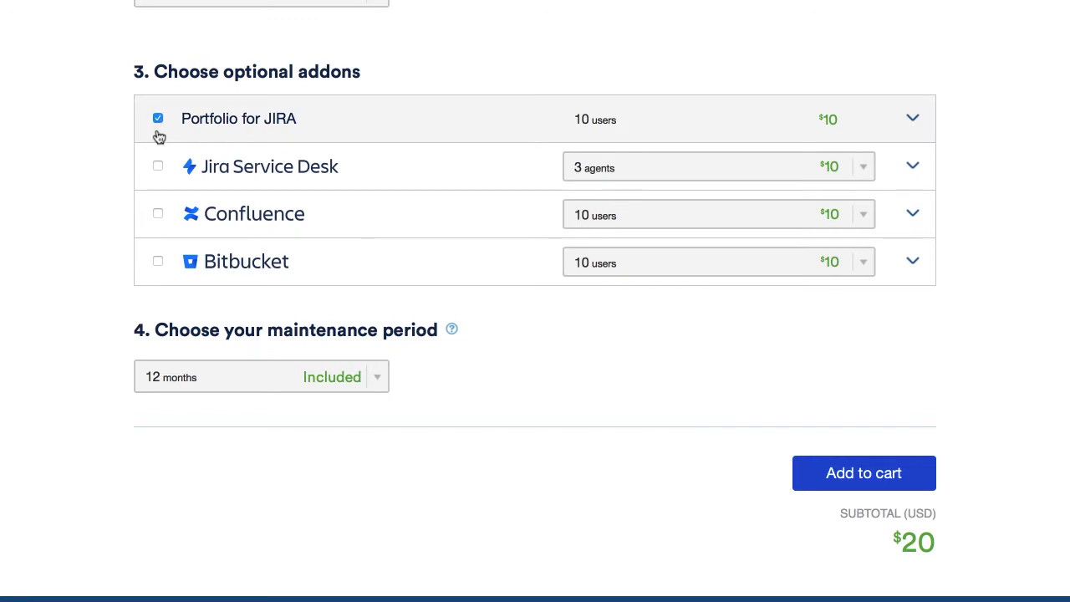
click(157, 166)
click(157, 214)
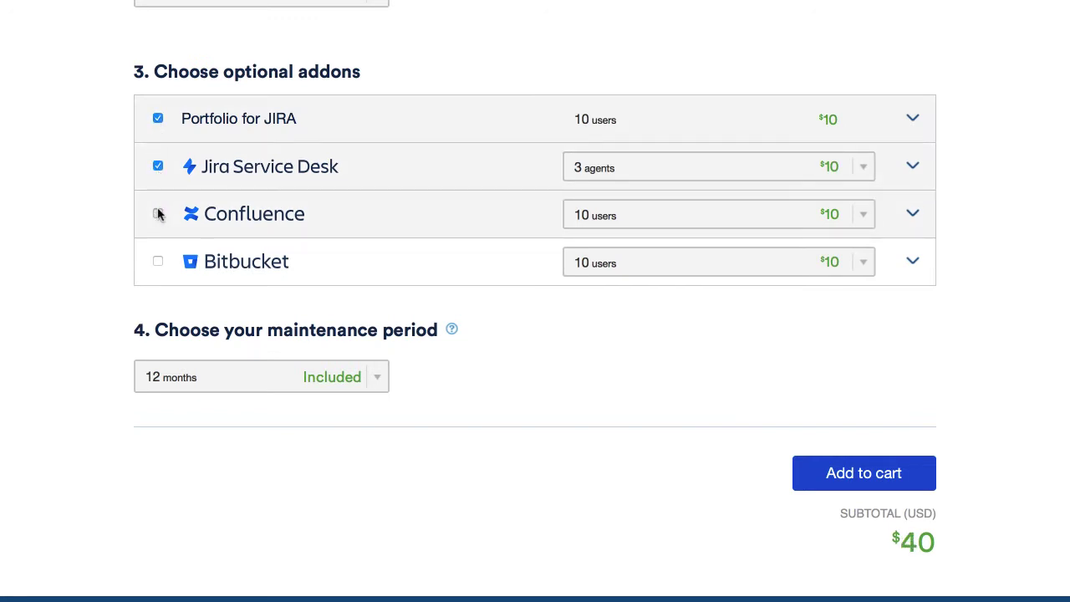
click(157, 261)
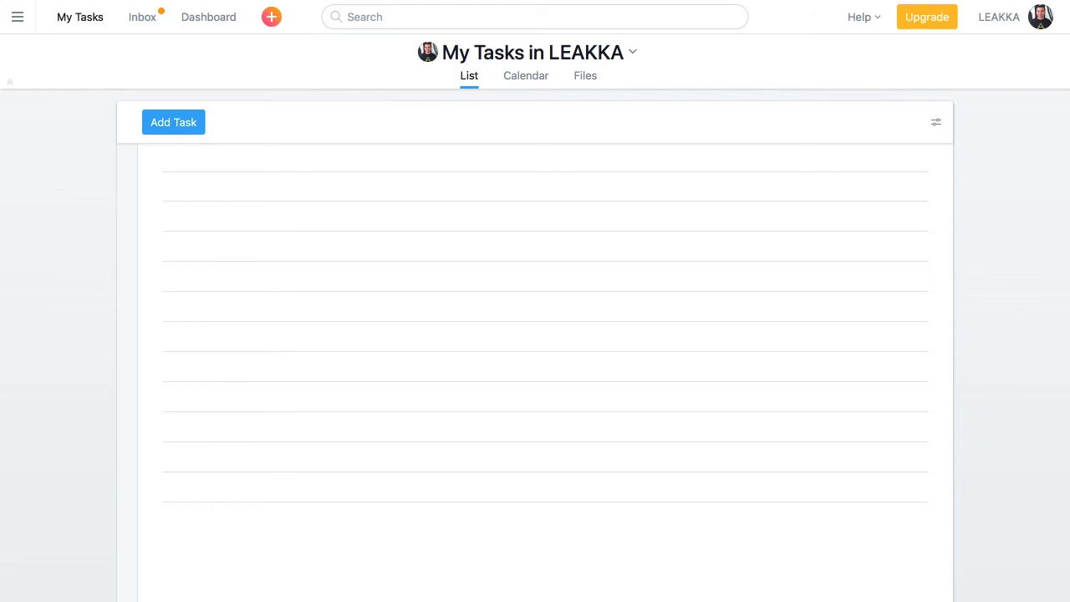
Create a Board-layout project named 'Software Development from A to Z'.
click(272, 18)
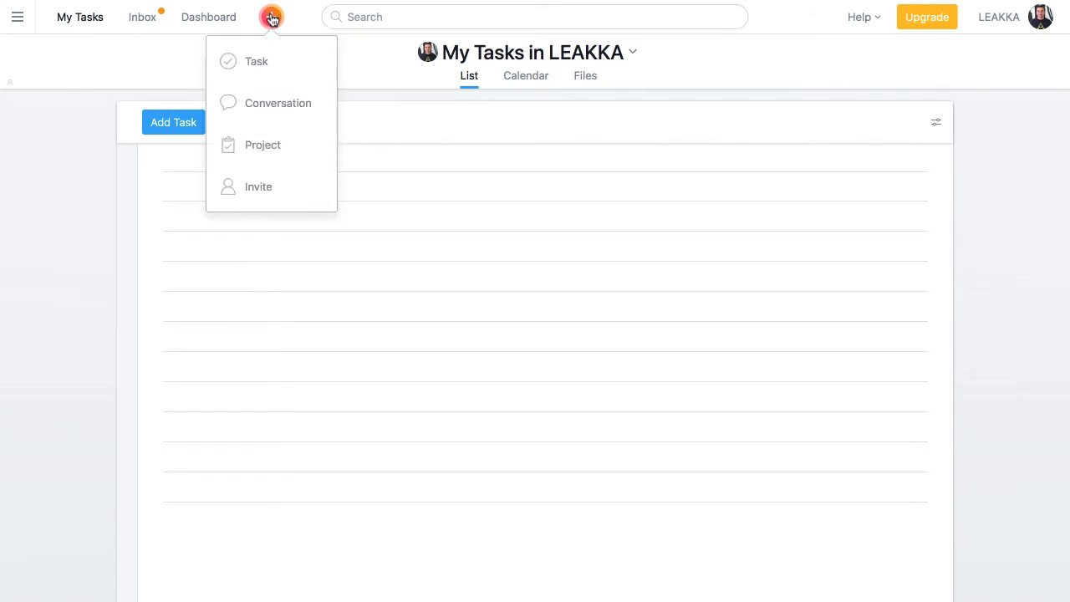
click(248, 147)
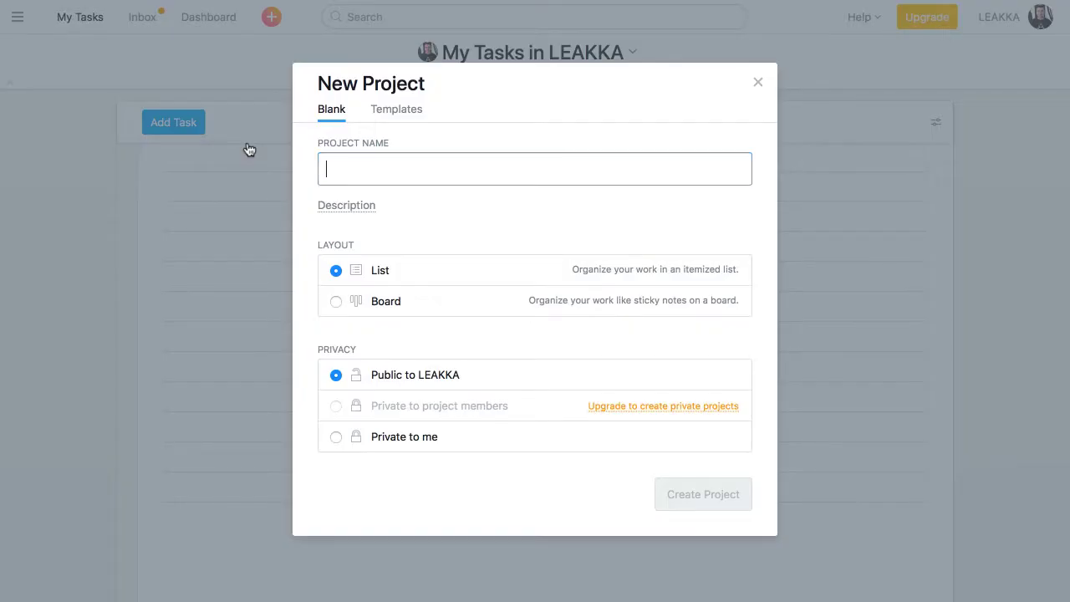
text(Software De)
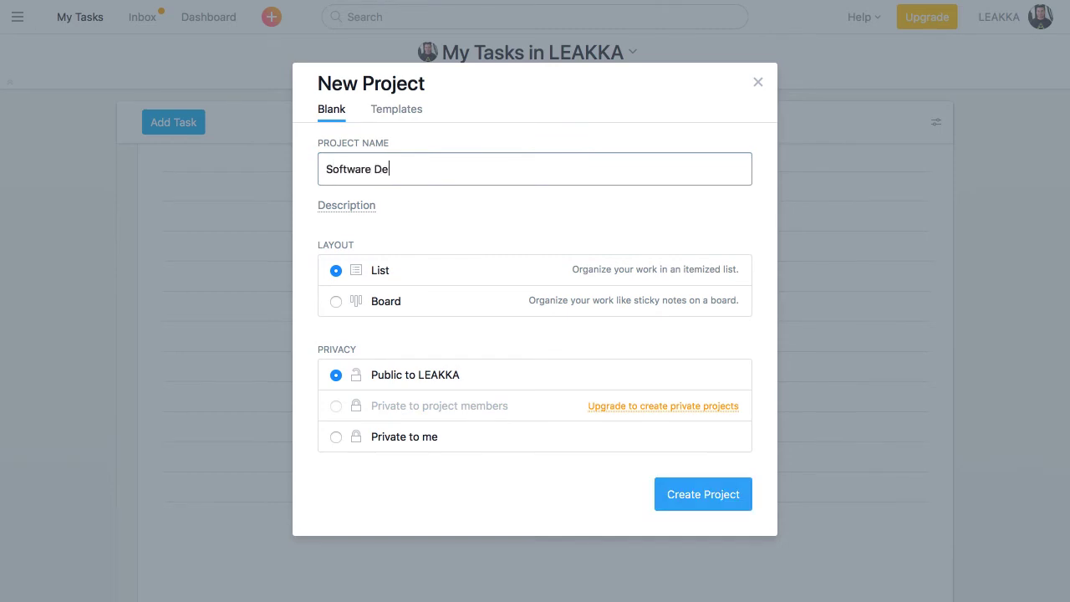
text(velopment from A to Z)
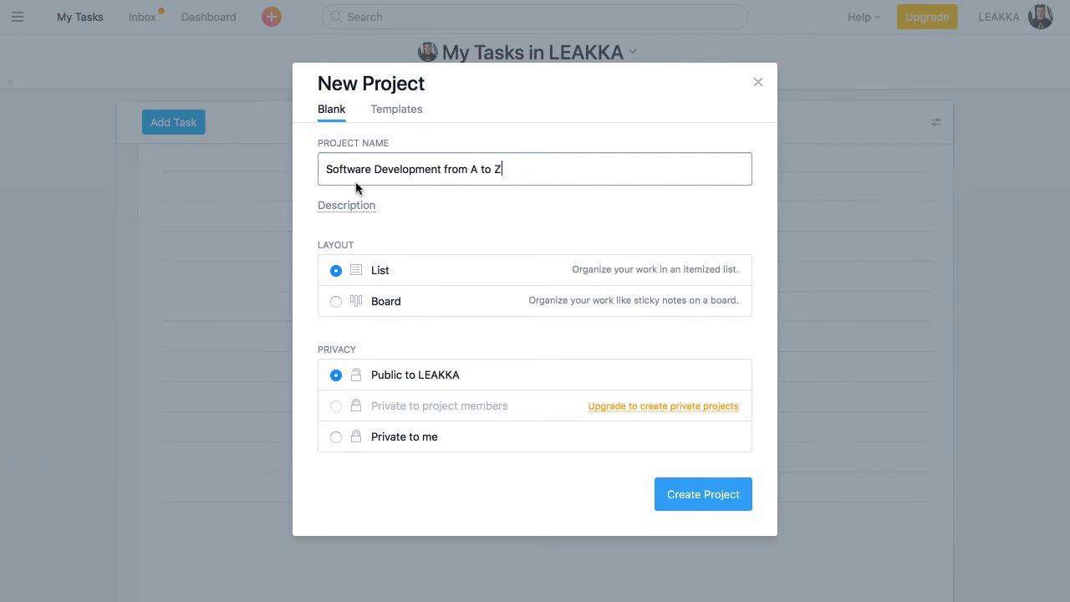
click(336, 304)
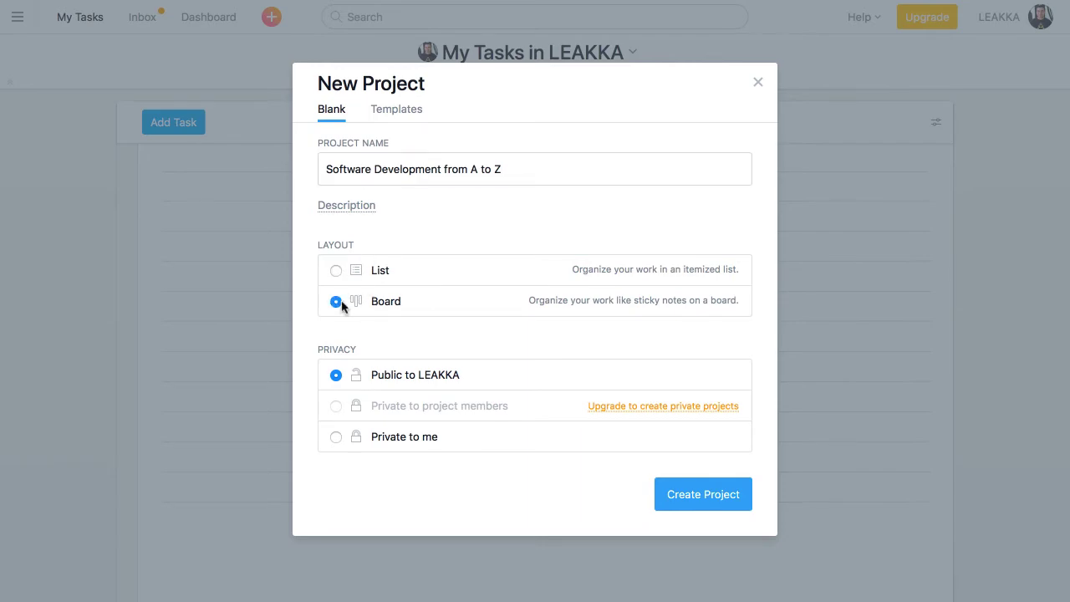
click(695, 494)
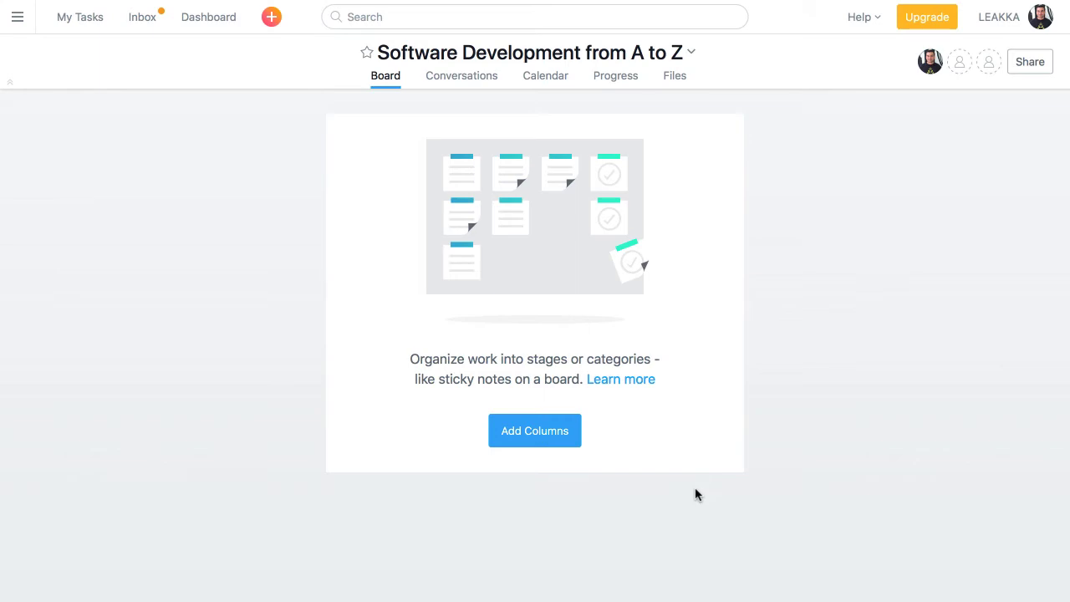
Invite the new member's e-mail address in the project's sharing settings.
click(961, 61)
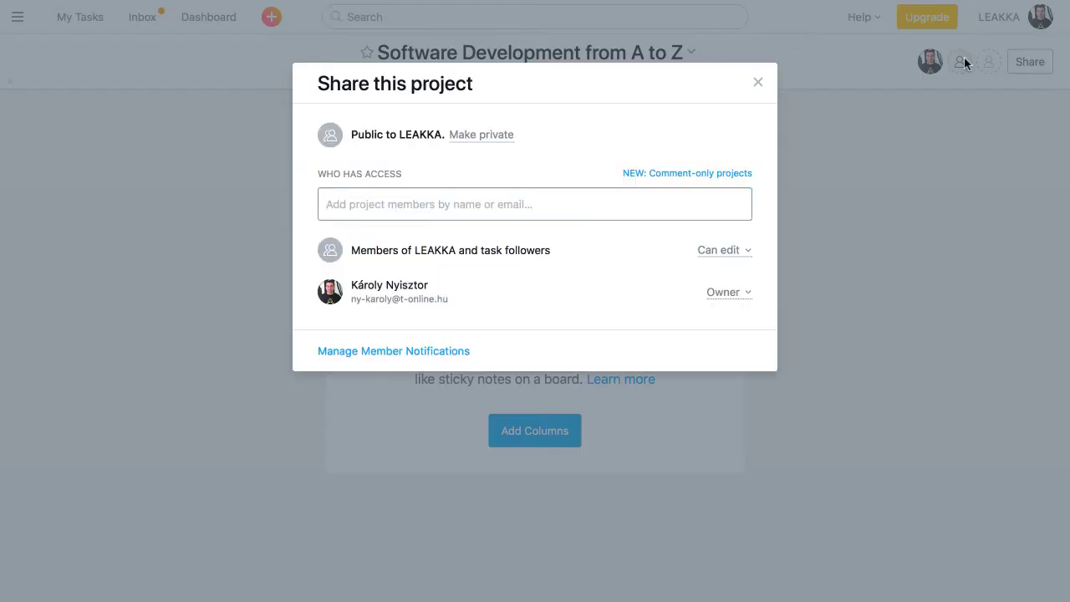
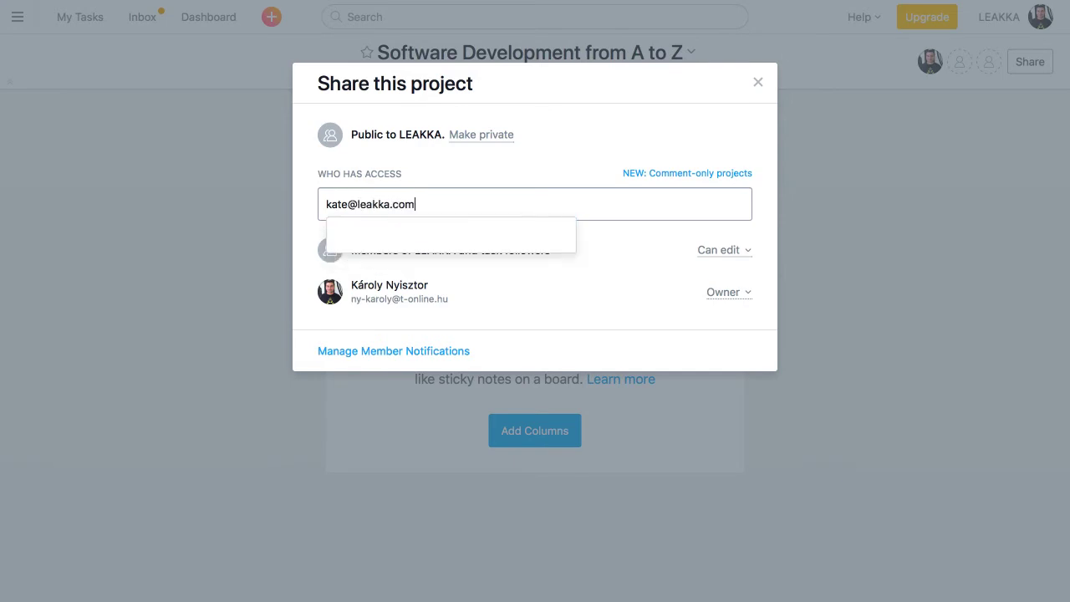
click(392, 245)
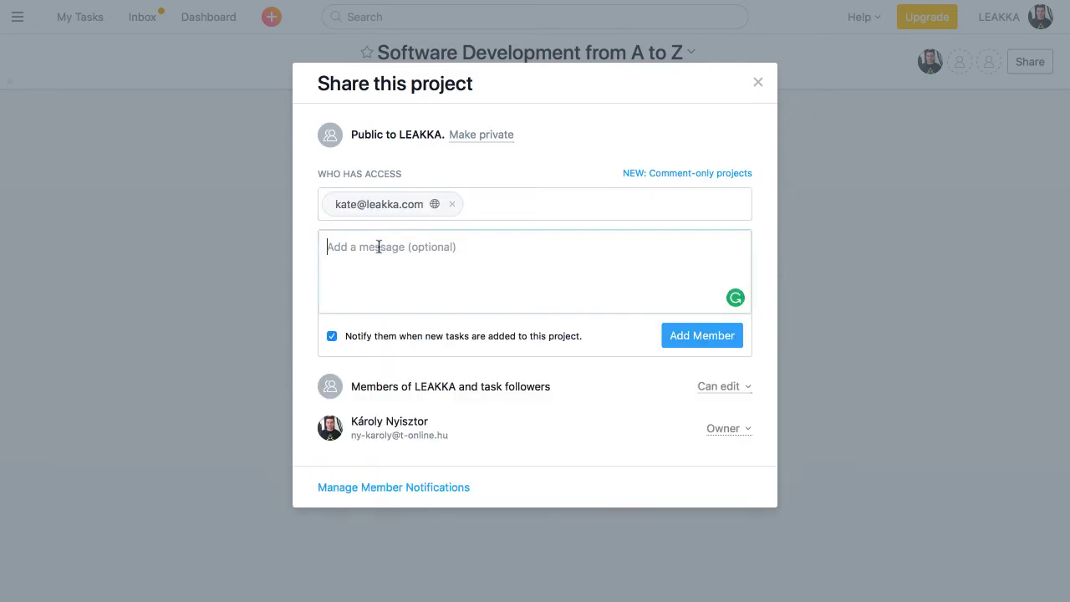
Write a short invitation message and add the invitee as a project member.
text(Hey Kate,)
key(Return)
text(I'd like to invite you to this project.)
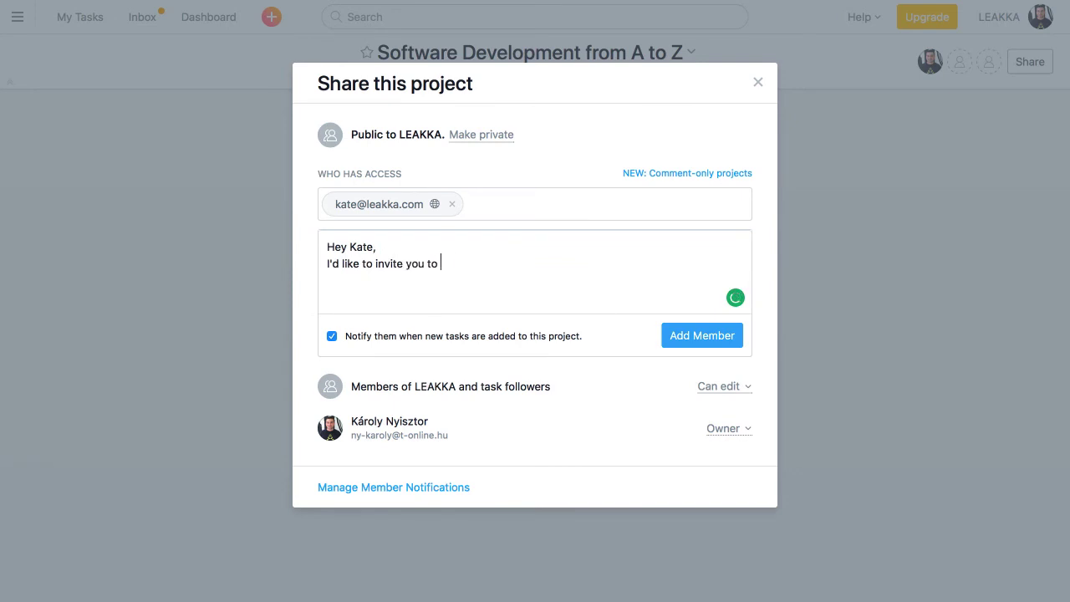
key(Return)
text(Cheers,)
key(Return)
text(Károly)
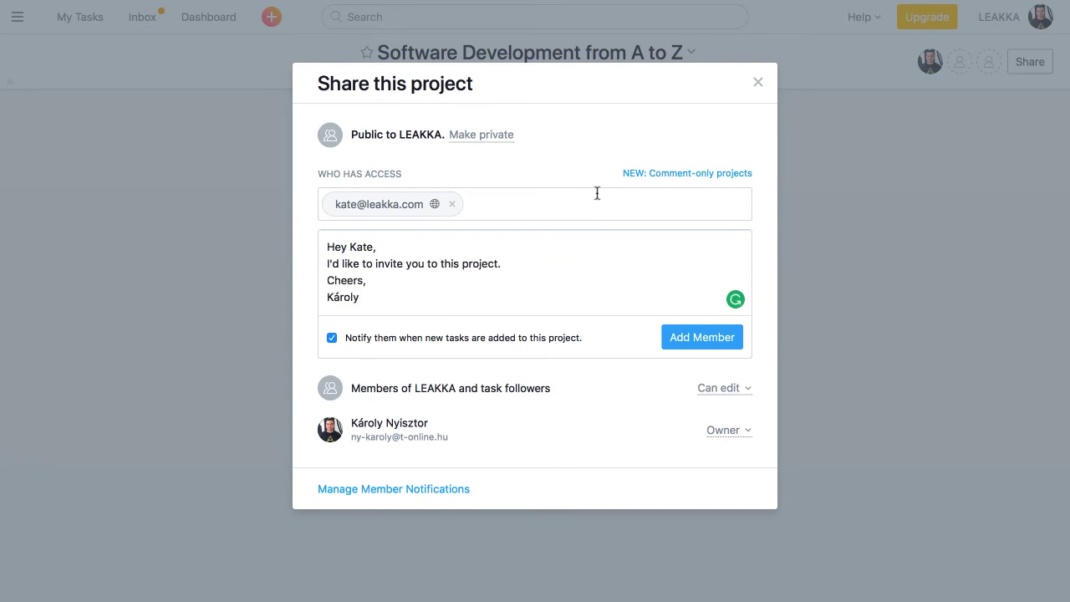
click(708, 340)
click(757, 82)
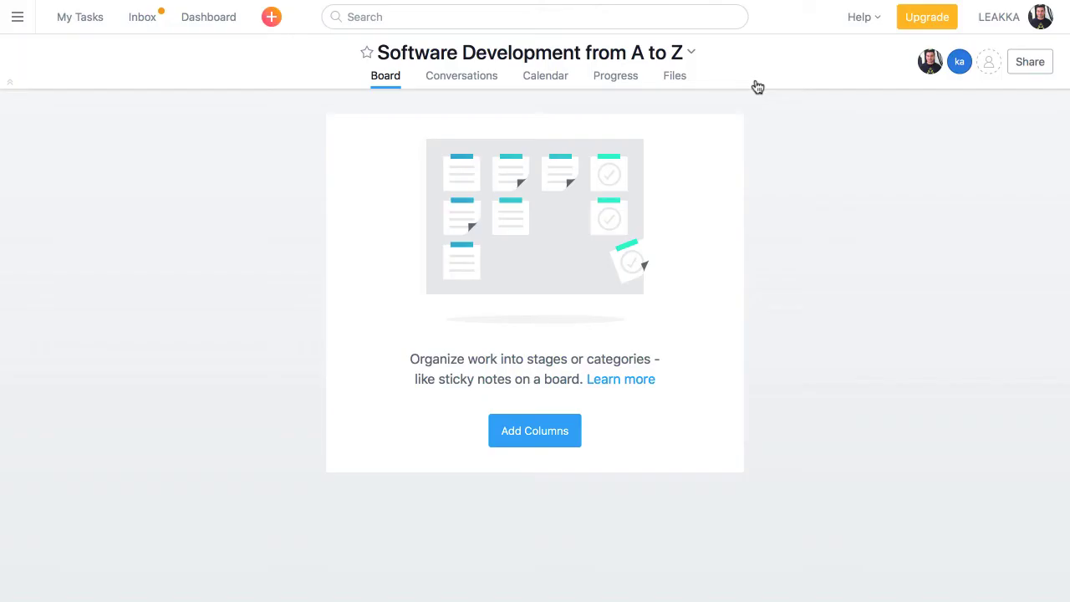
Add the columns NEW, IN PROGRESS, VALIDATING, DONE and BLOCKED to the board.
click(517, 432)
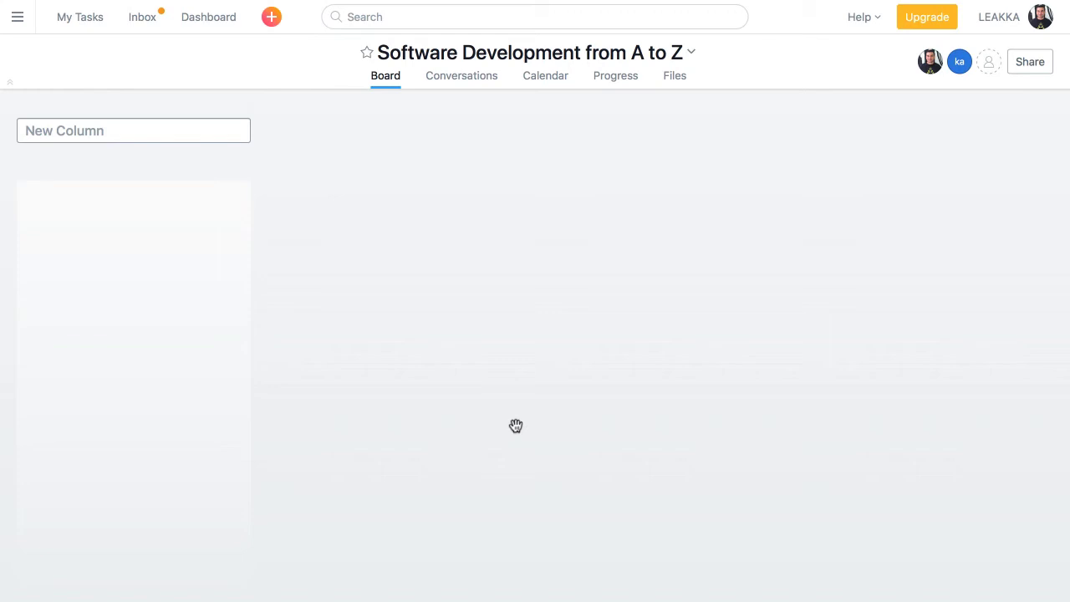
text(NEW)
key(Return)
text(IN )
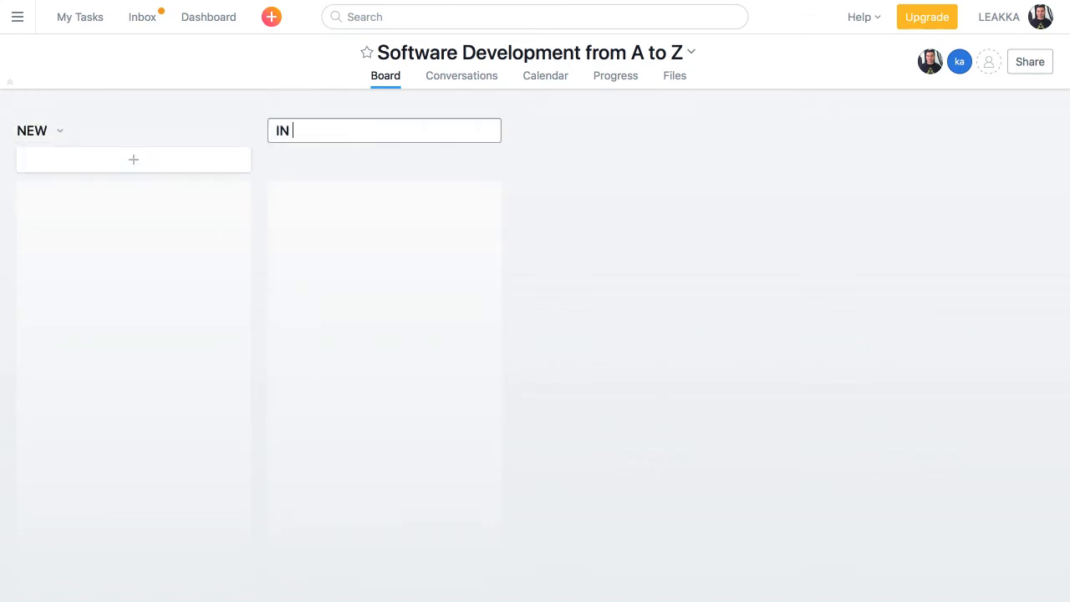
text(PROGRESS)
key(Return)
text(VALIDATI)
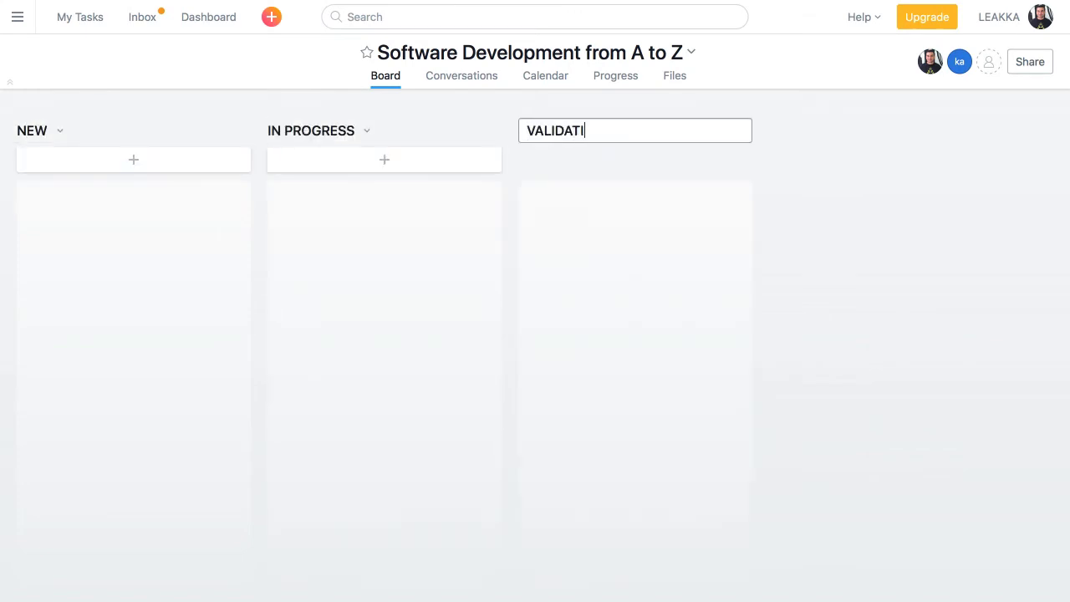
text(NG)
key(Return)
text(DONE)
key(Return)
text(BLOC)
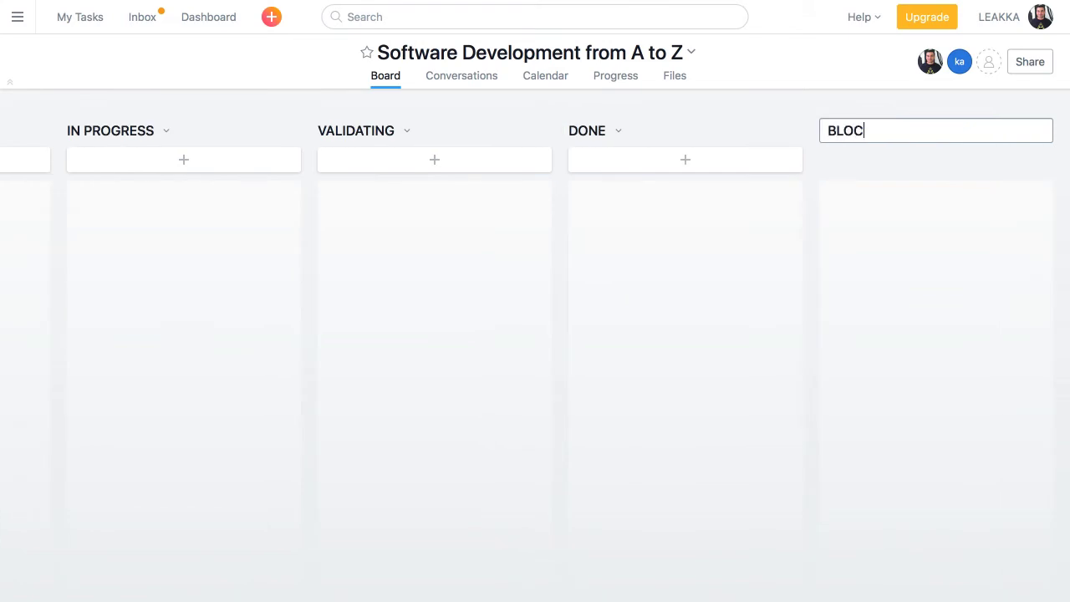
text(KED)
key(Return)
scroll(457, 468, left, 5)
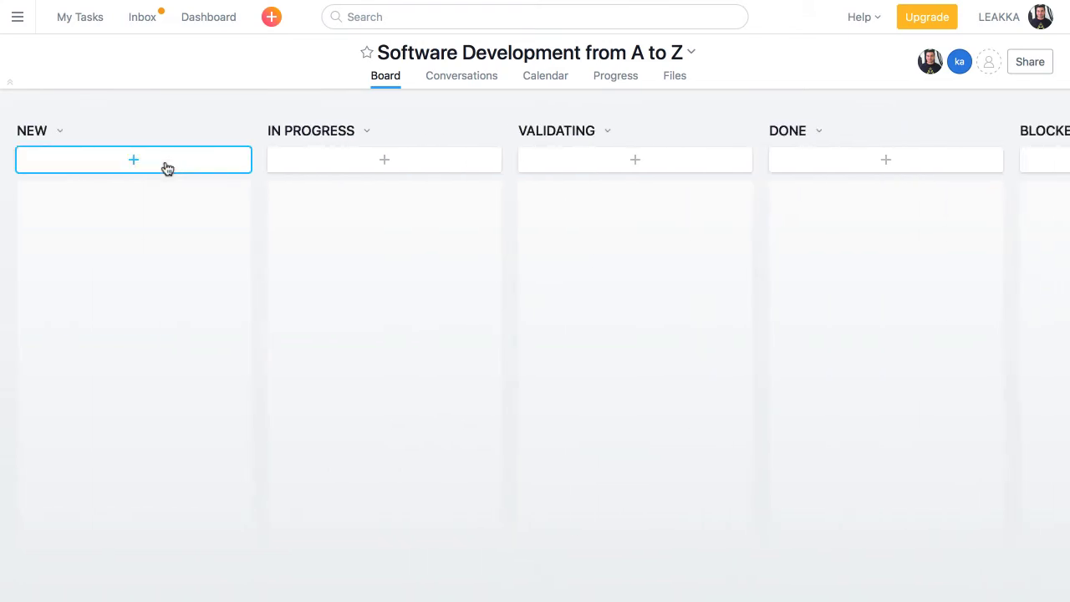
Add tasks 'Create the draft outline' and 'Create detailed outline' under NEW.
click(167, 168)
text(Create the draft outli)
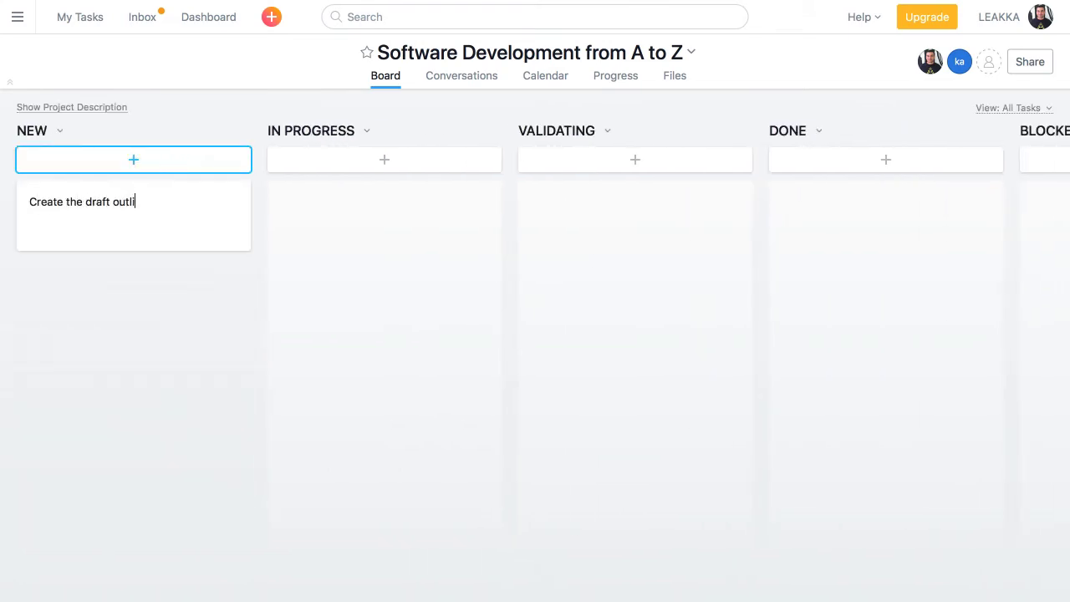
text(ne)
key(Return)
text(Create detaile)
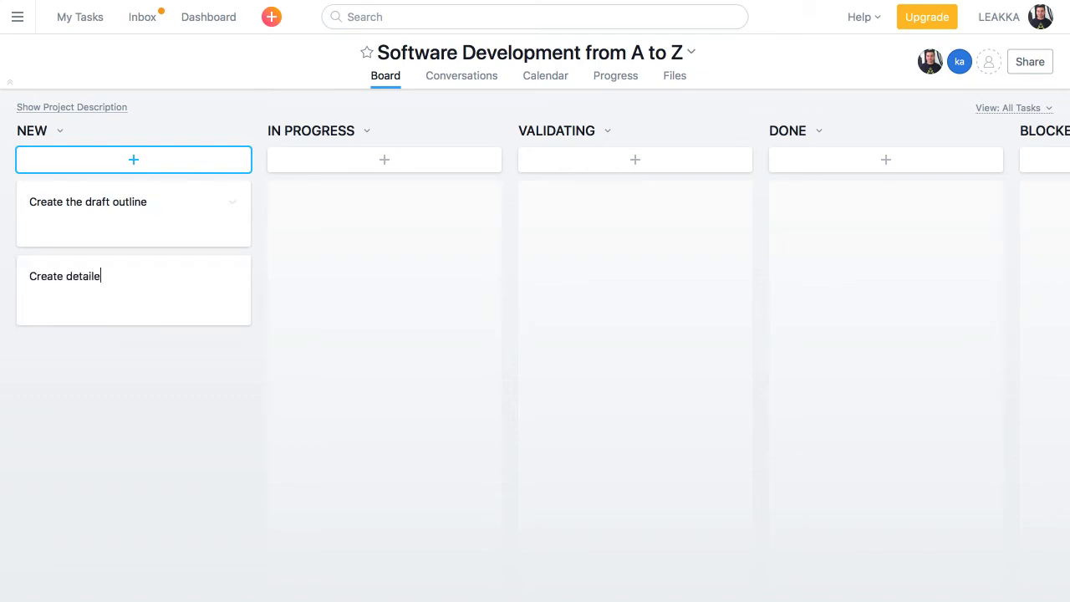
text(d outline)
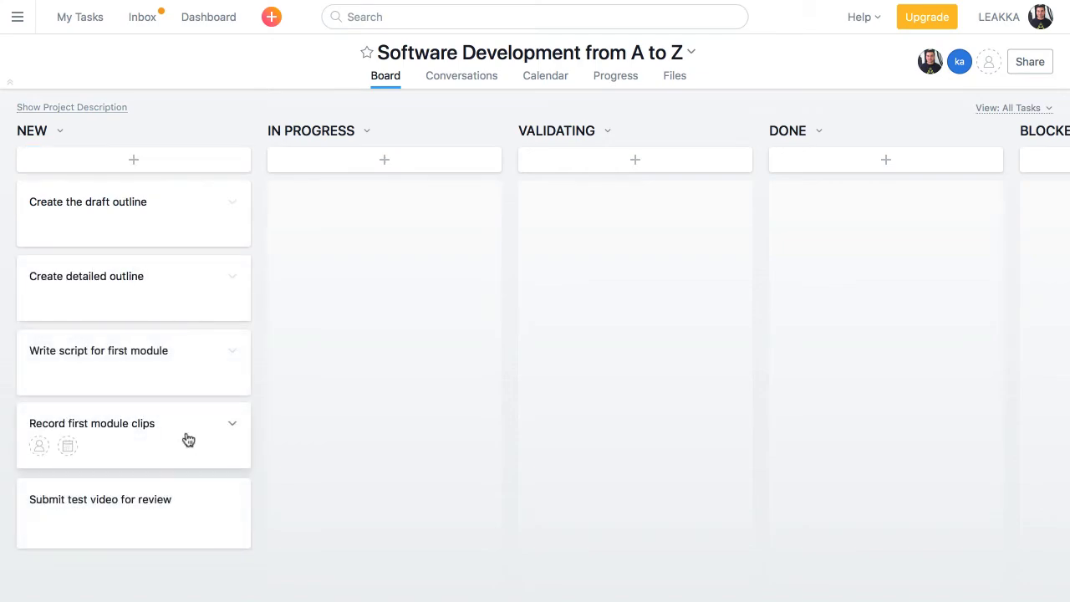
Assign 'Record first module clips' to the invited member, due Feb 28, tagged recording.
click(187, 438)
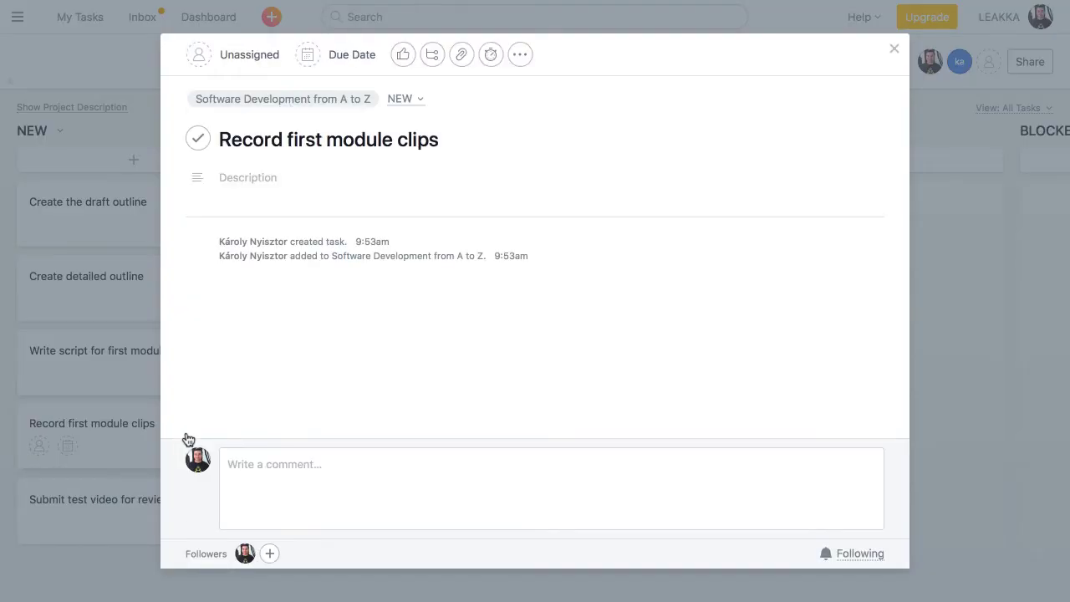
click(198, 54)
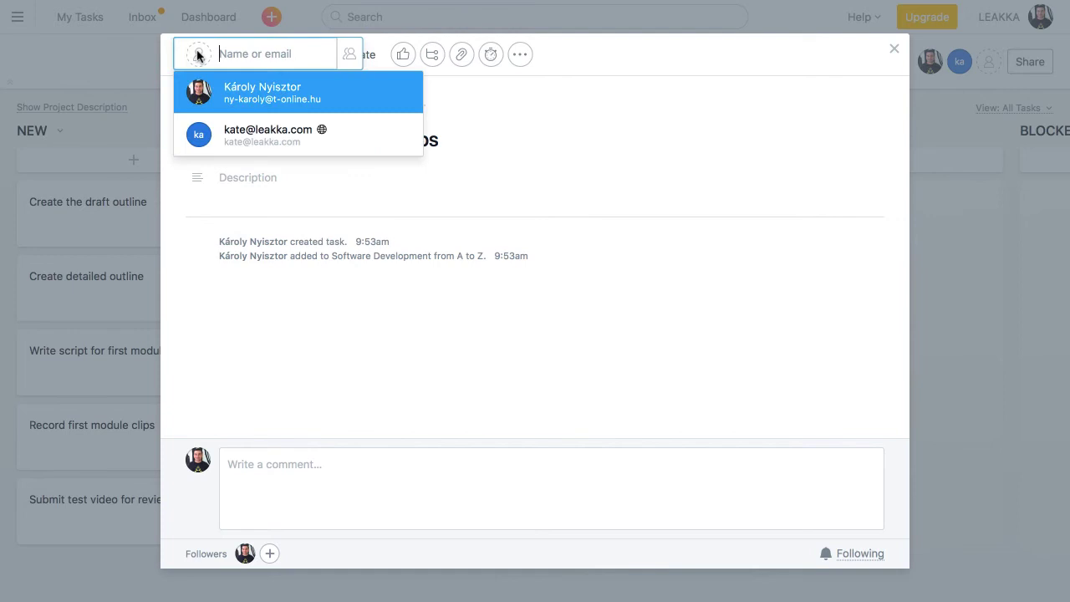
click(246, 137)
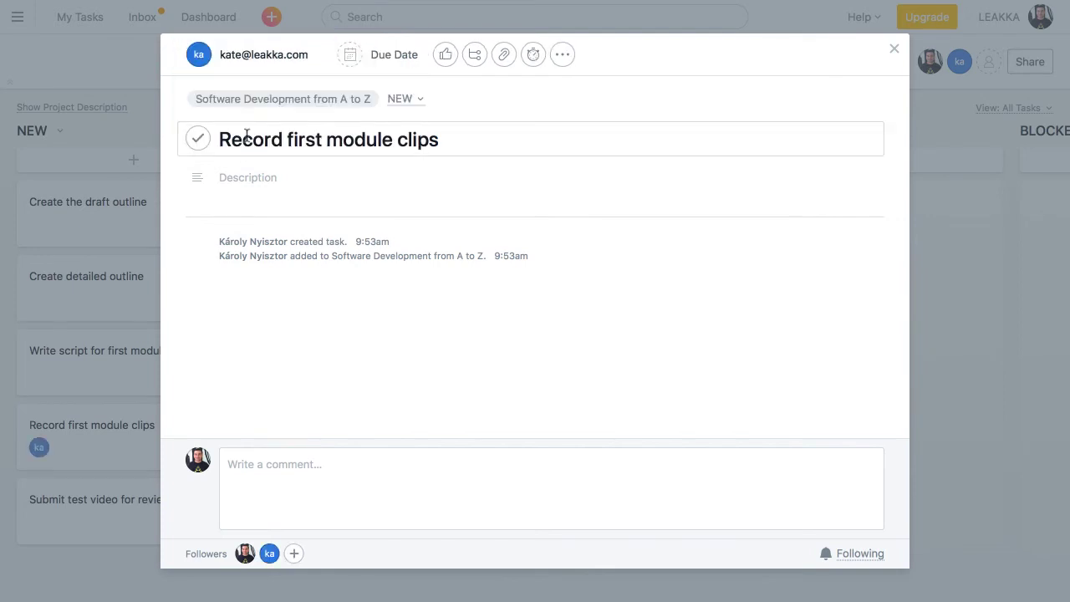
click(343, 60)
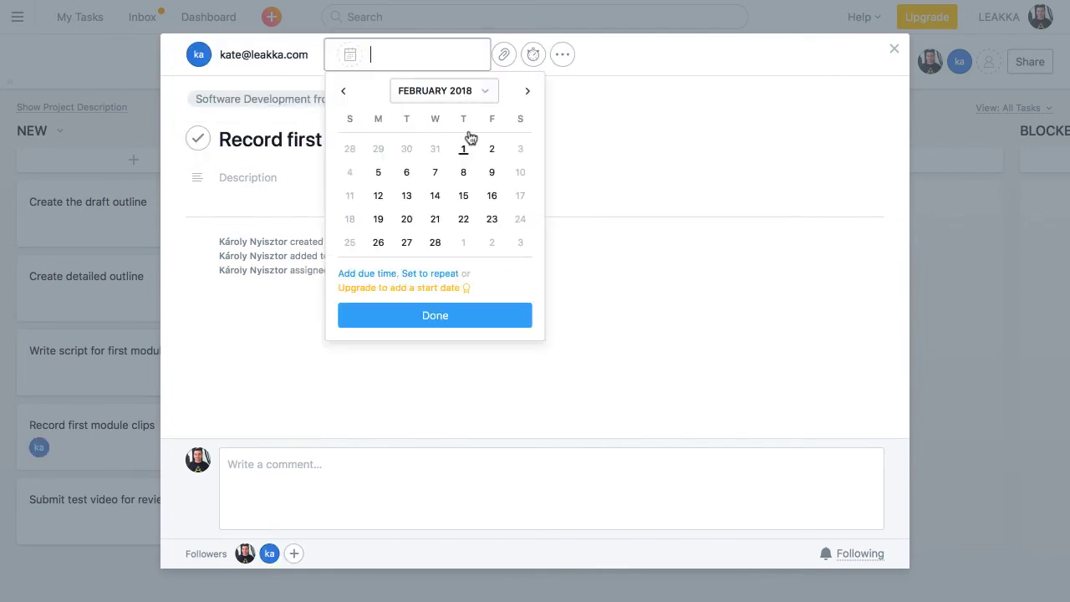
click(435, 242)
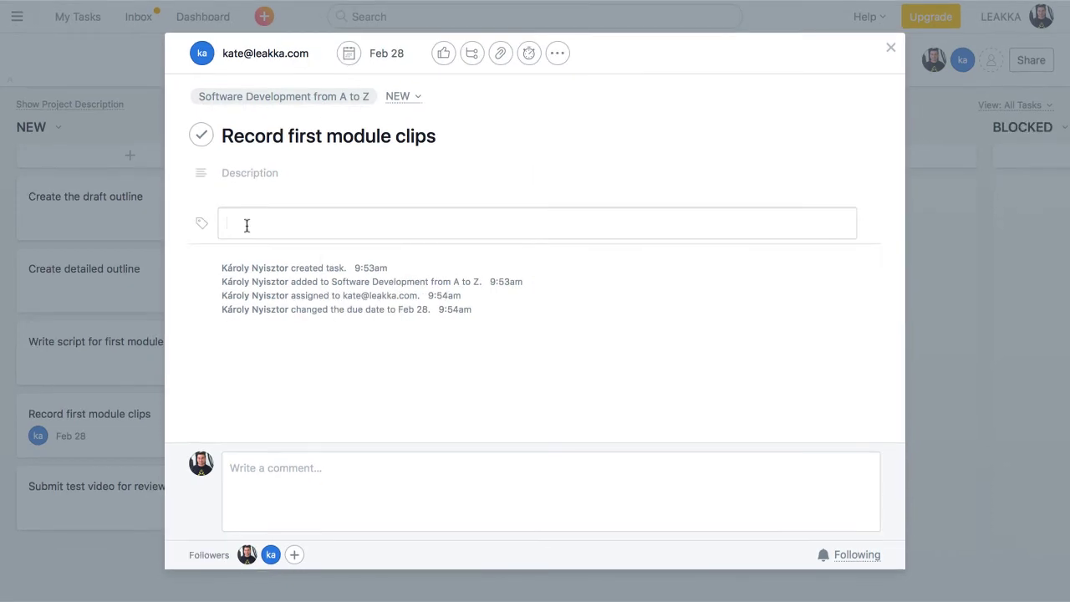
text(recording)
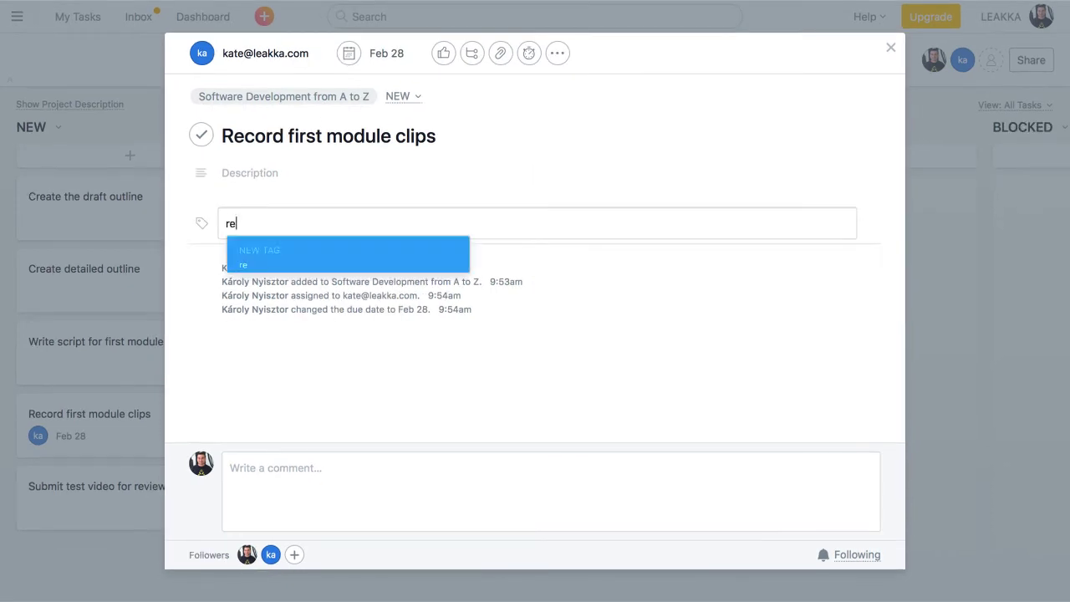
click(249, 262)
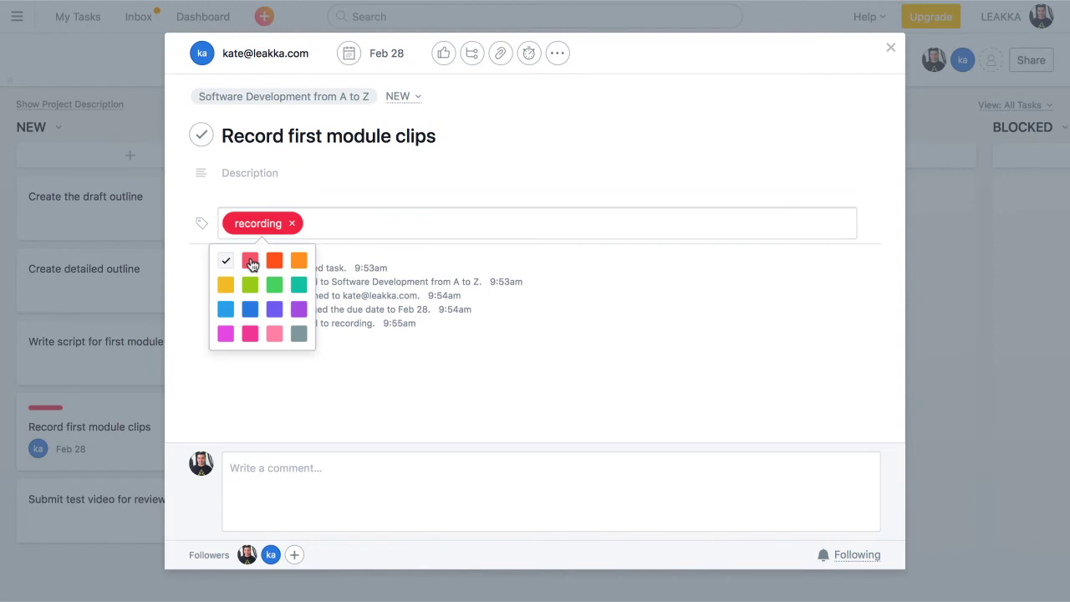
Move the 'Create the draft outline' card from NEW into IN PROGRESS.
click(432, 365)
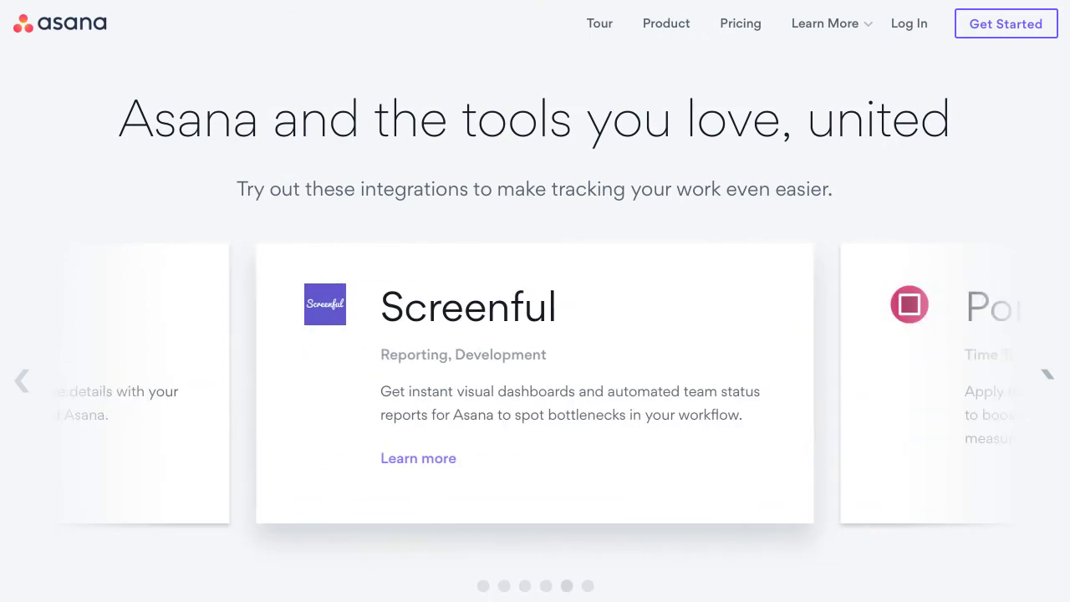
scroll(535, 334, down, 3)
scroll(535, 335, down, 10)
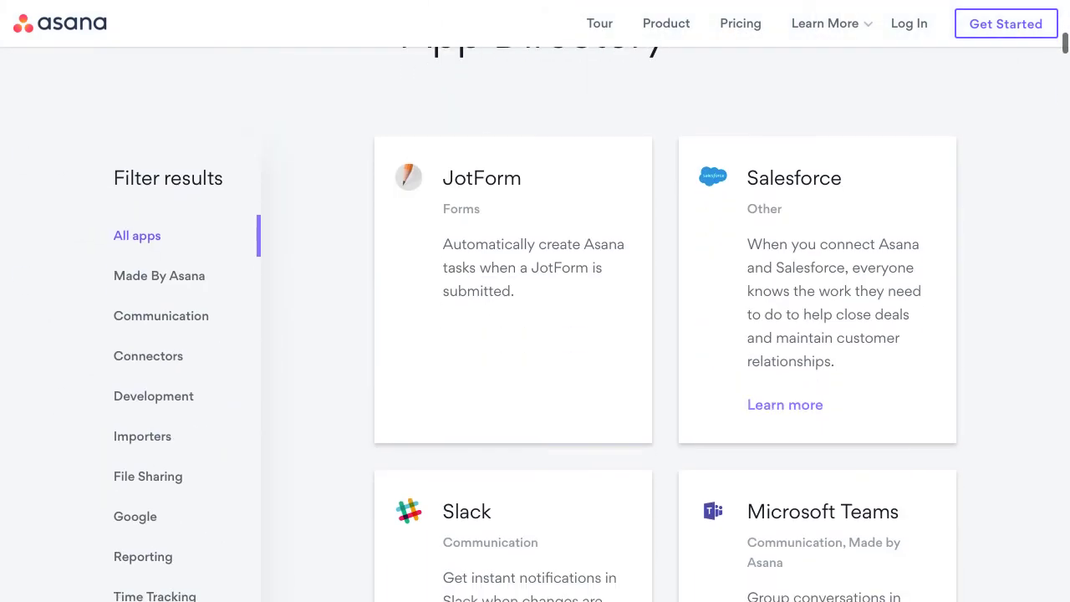
scroll(535, 335, down, 10)
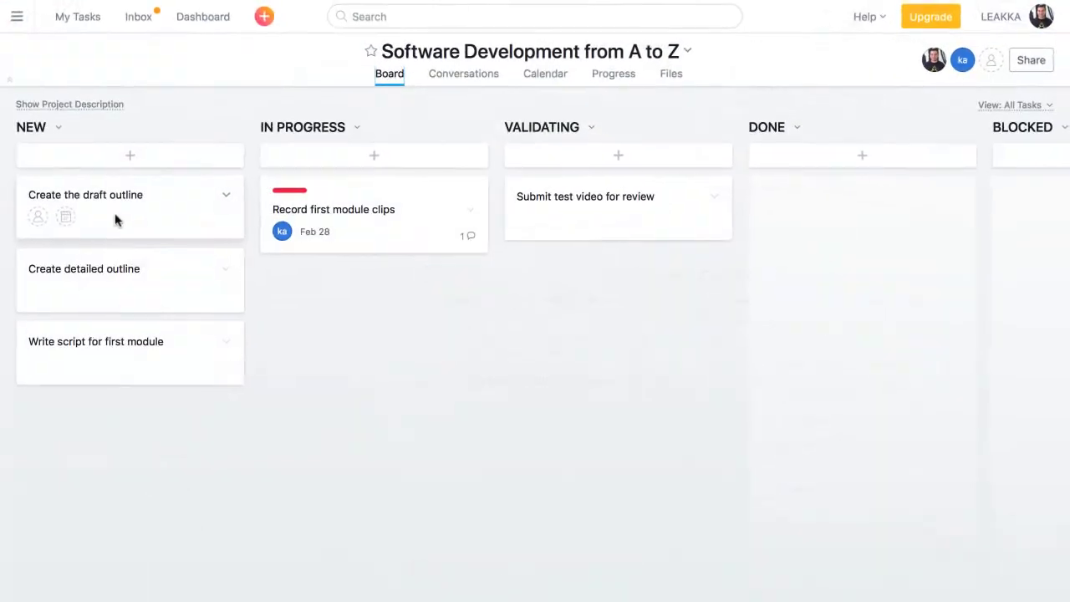
drag(115, 219, 349, 302)
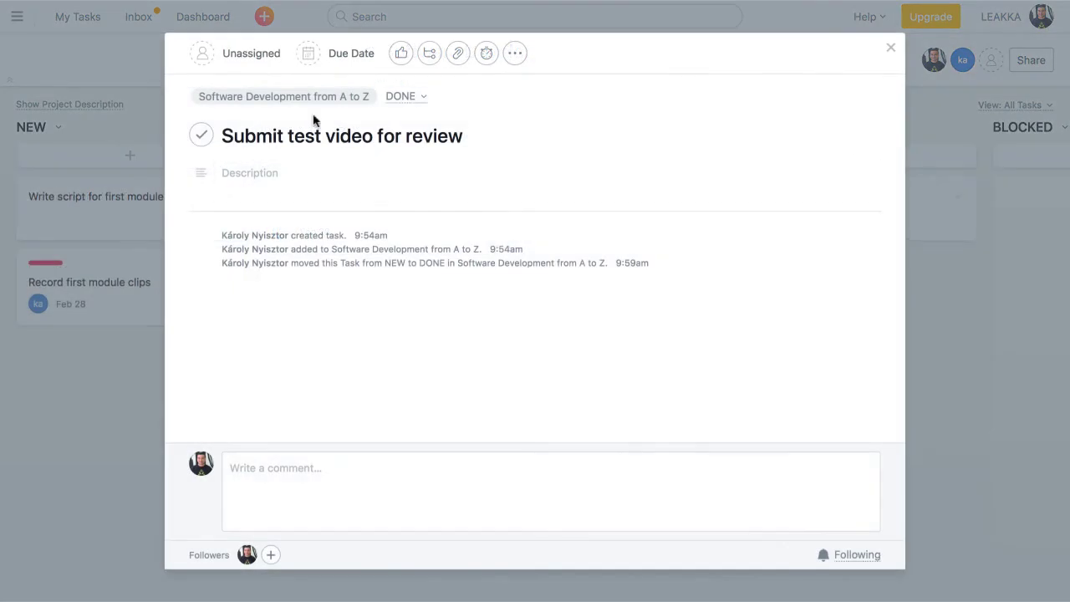
Complete 'Submit test video for review' and set the project status to green, on track.
click(201, 137)
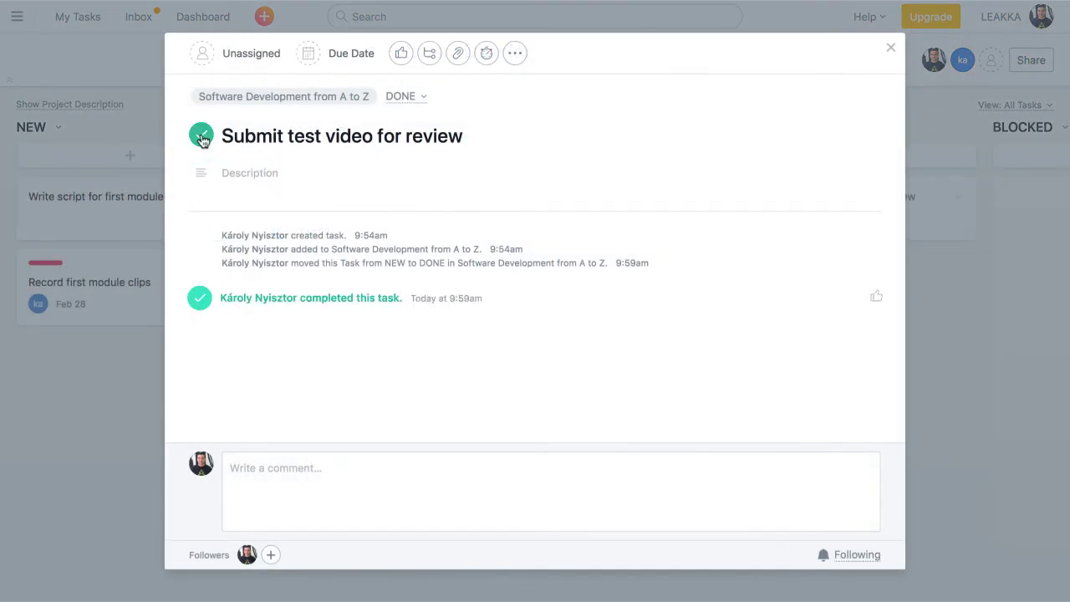
click(890, 48)
click(614, 74)
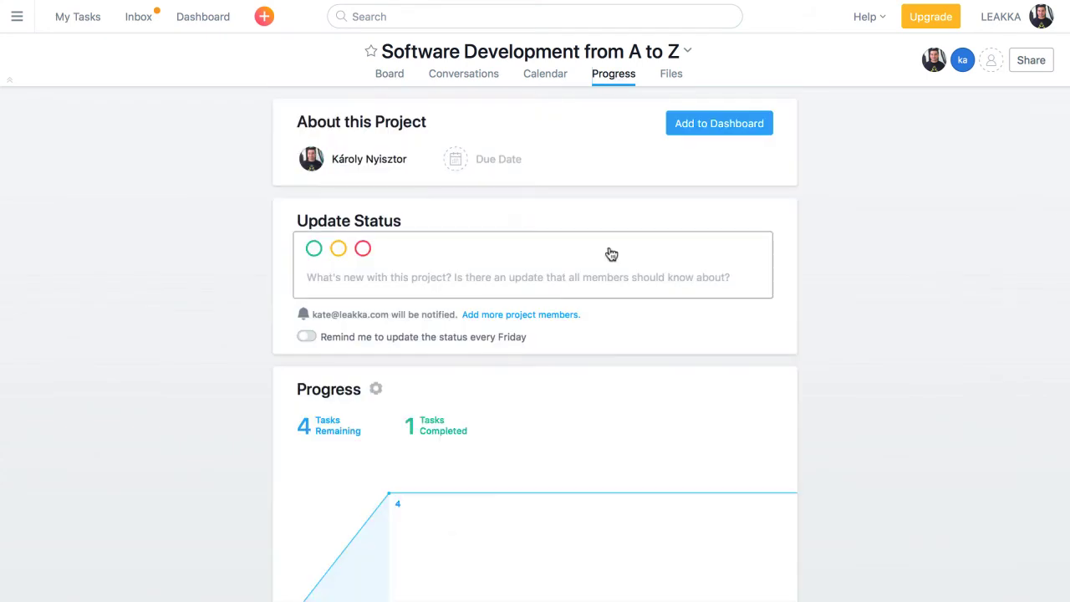
scroll(611, 255, down, 1)
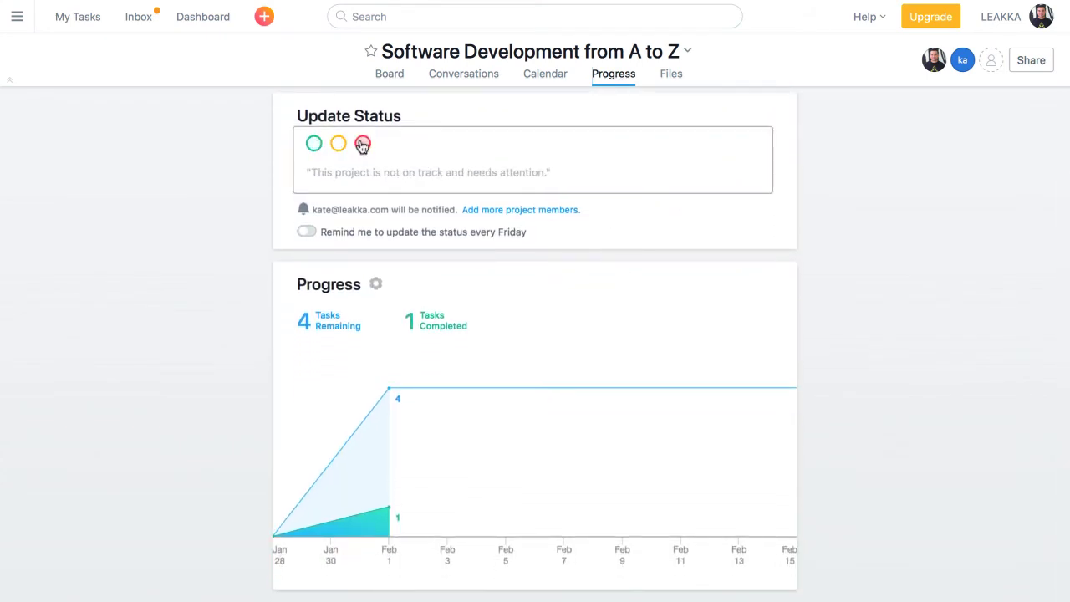
click(315, 147)
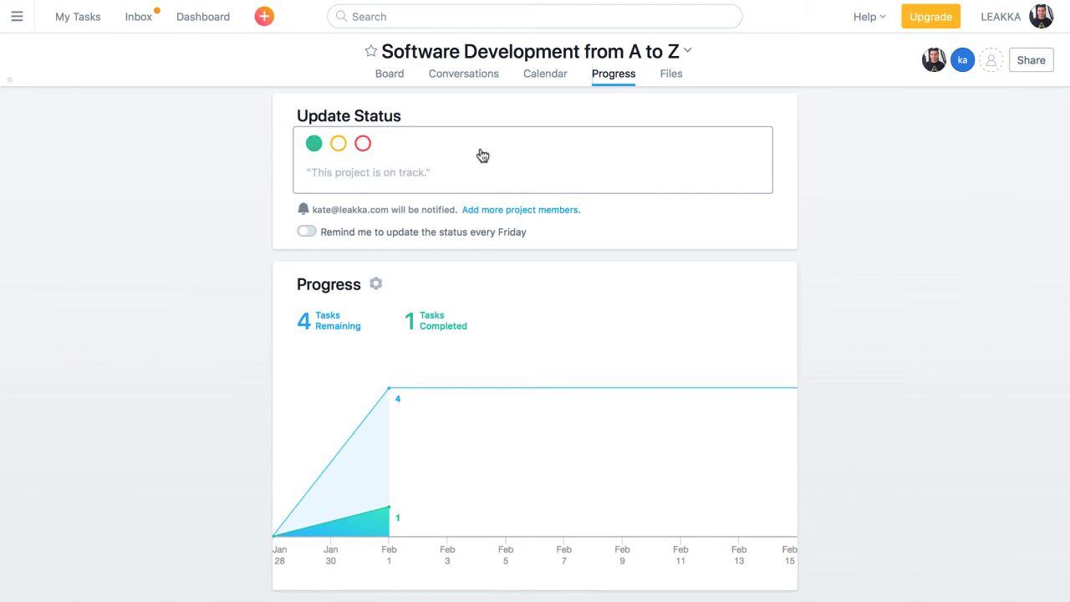
Post a 'Test video' conversation saying resolution was the only feedback issue.
click(468, 74)
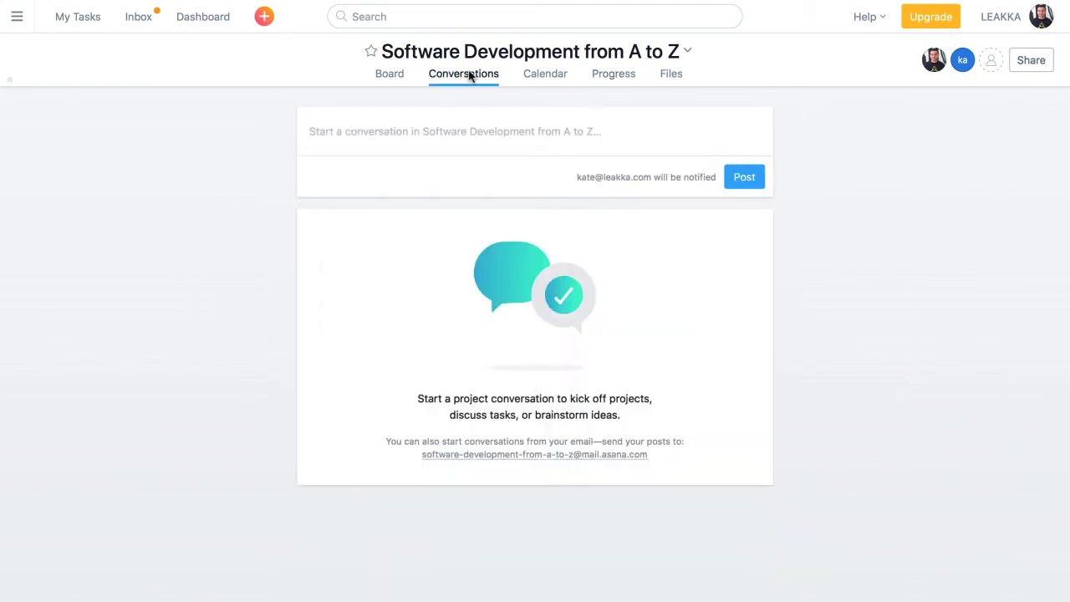
click(484, 132)
text(Test)
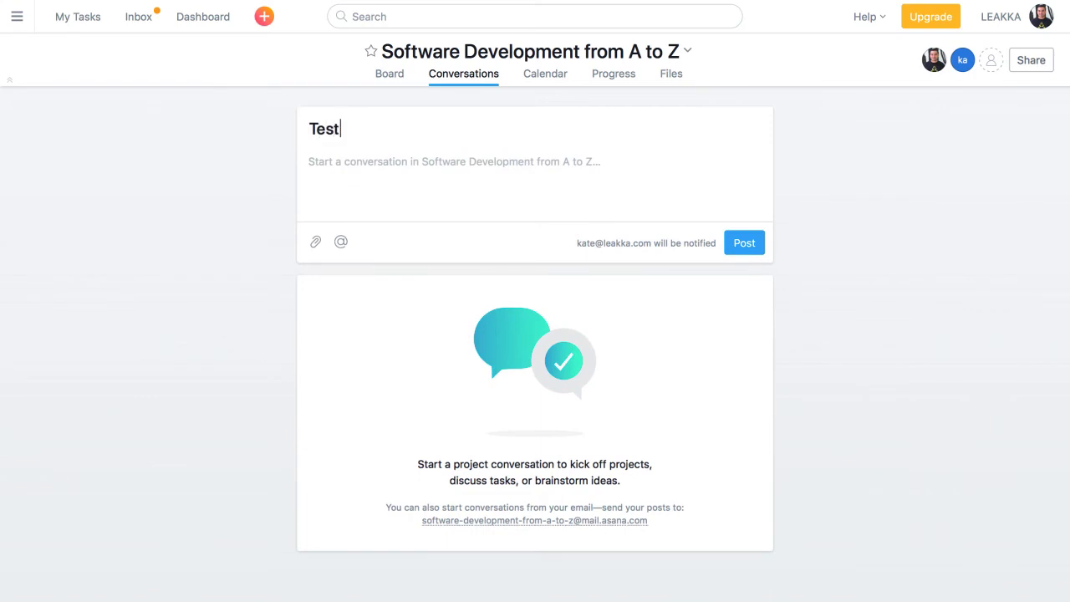
text( video)
key(Tab)
text(Just re)
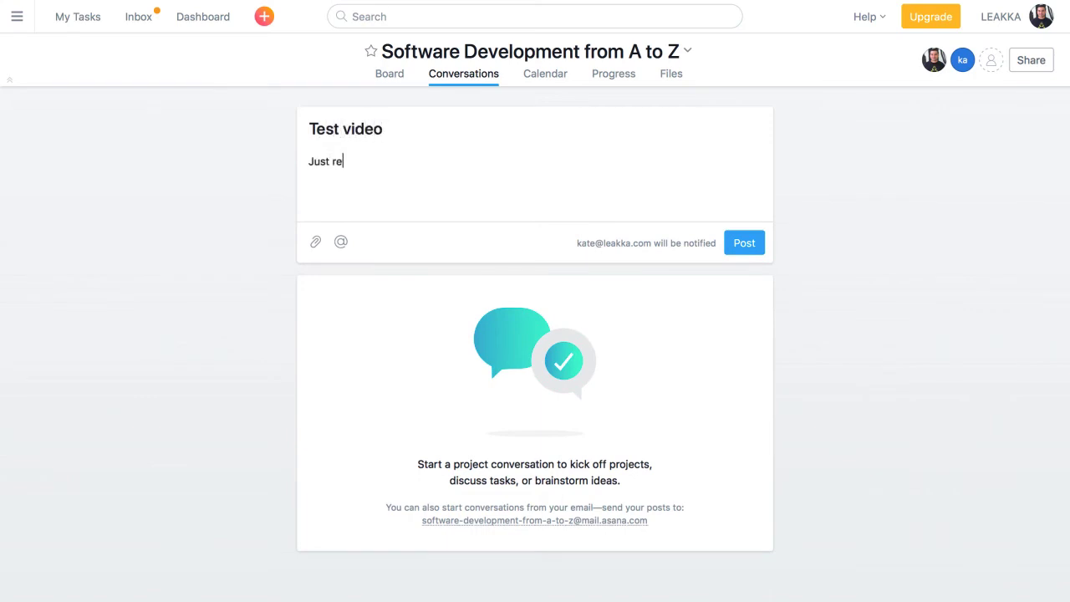
text(ceived the feedback for our te)
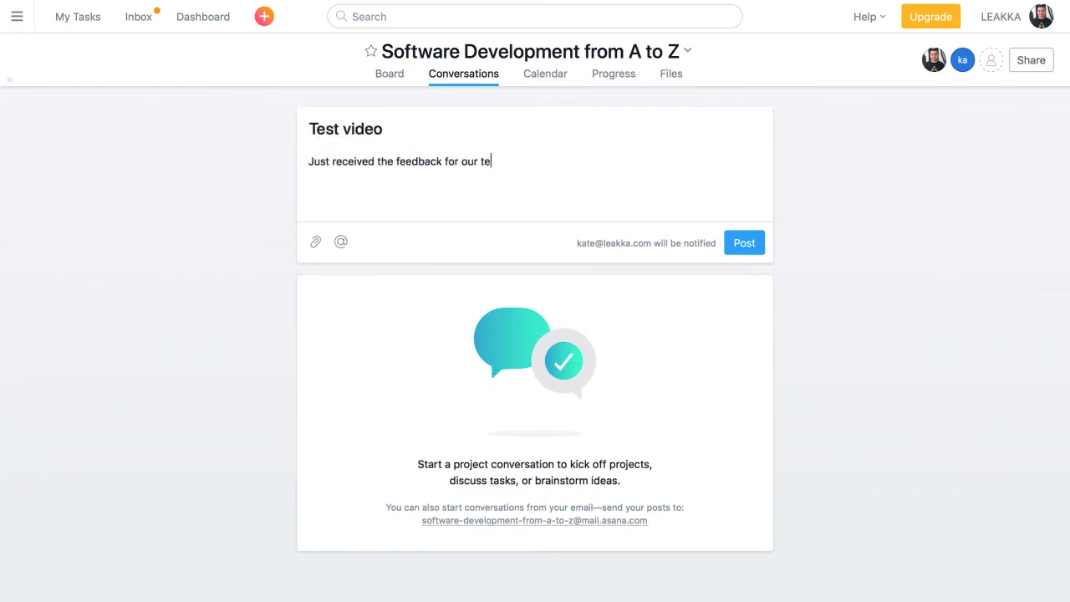
text(st video. The only issue)
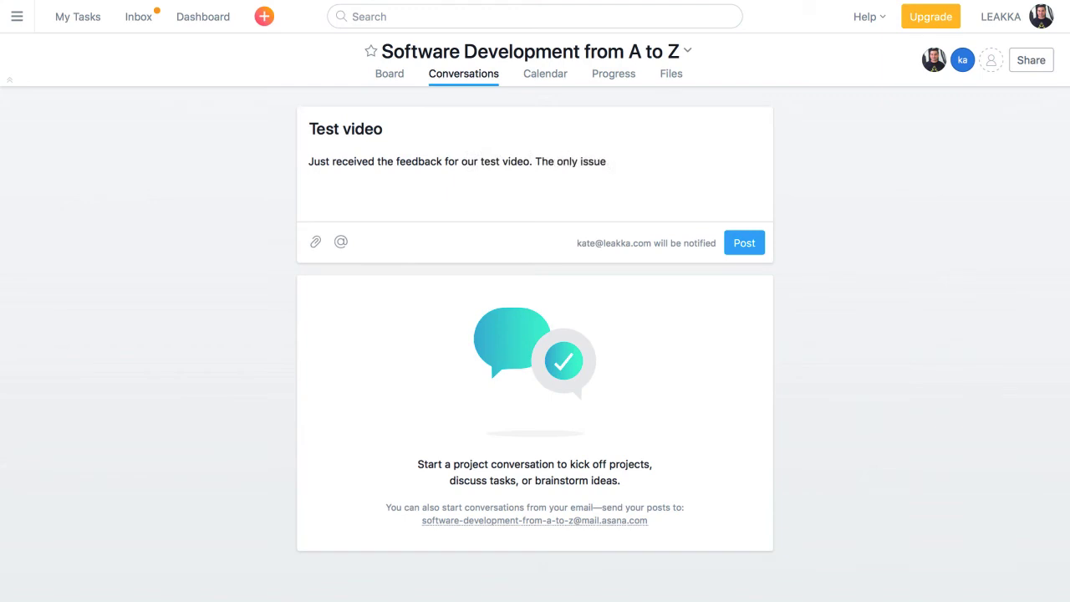
text( was the resolution. Let's)
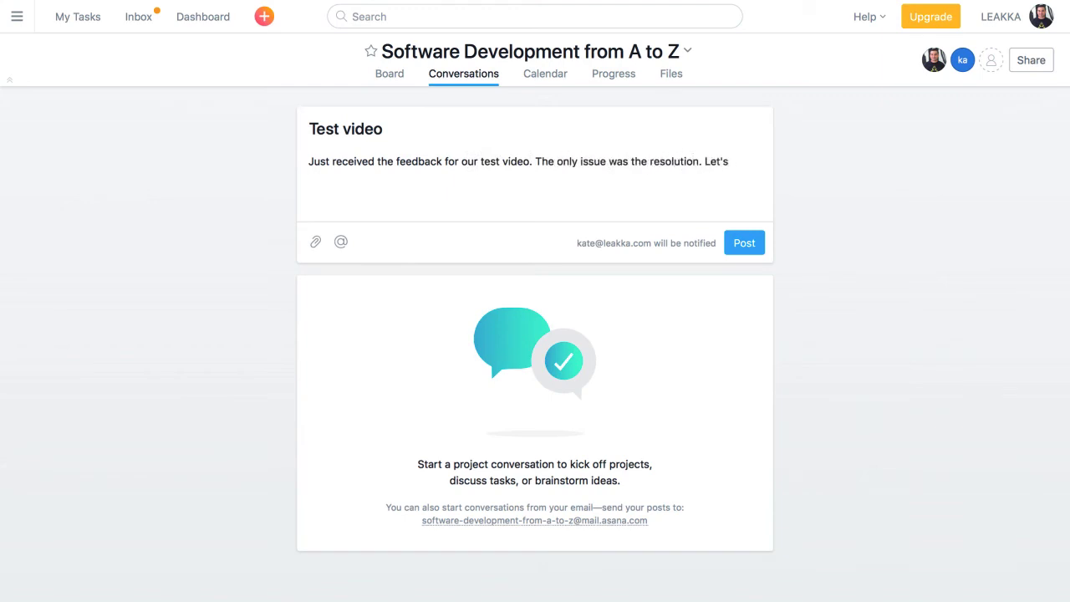
text( export the video at 1220x780.)
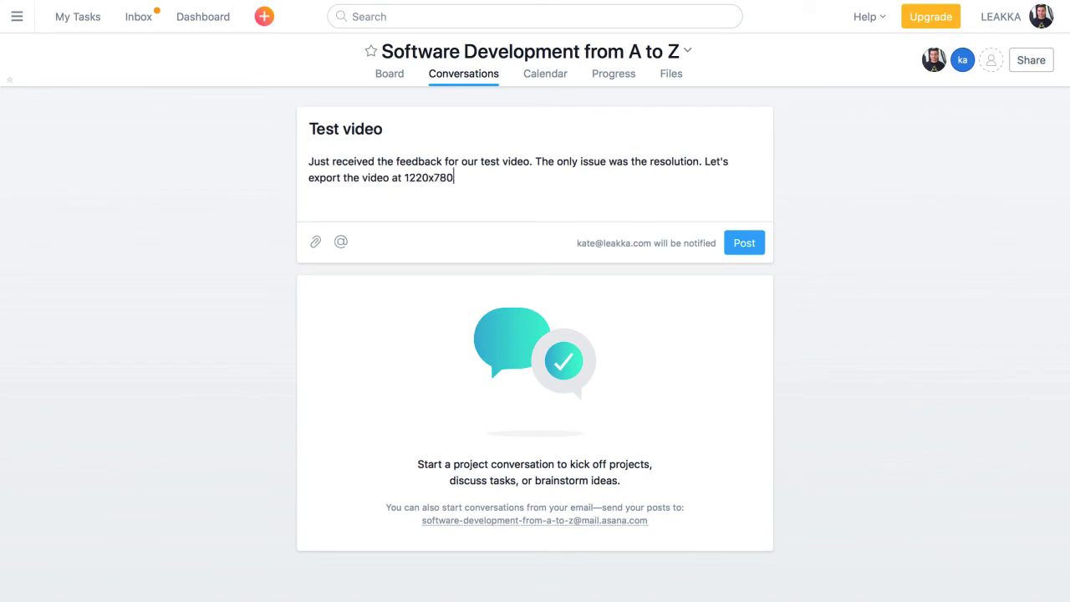
click(749, 243)
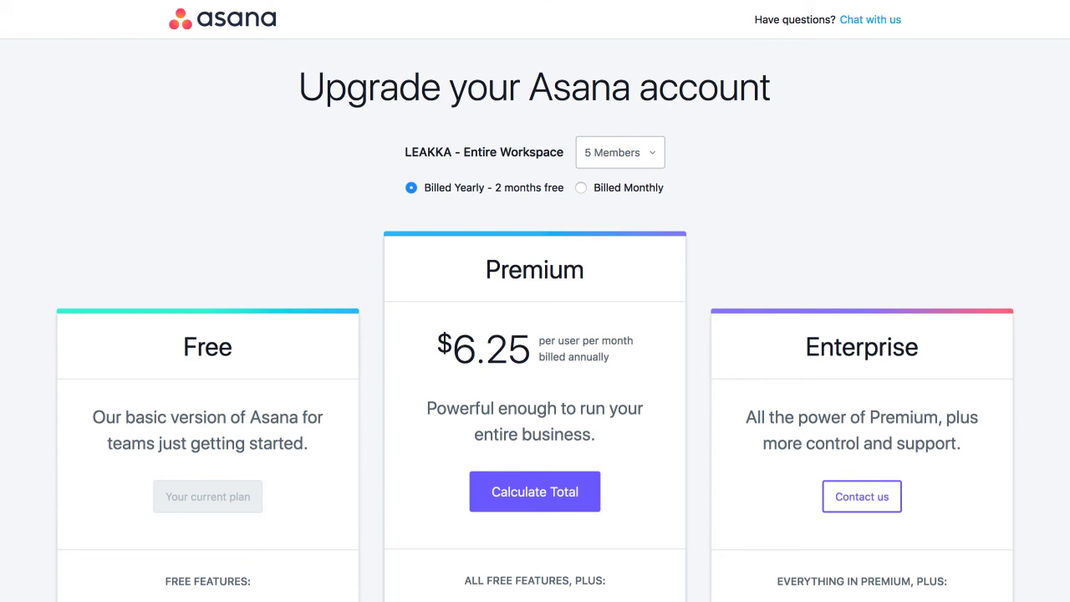
scroll(535, 301, down, 5)
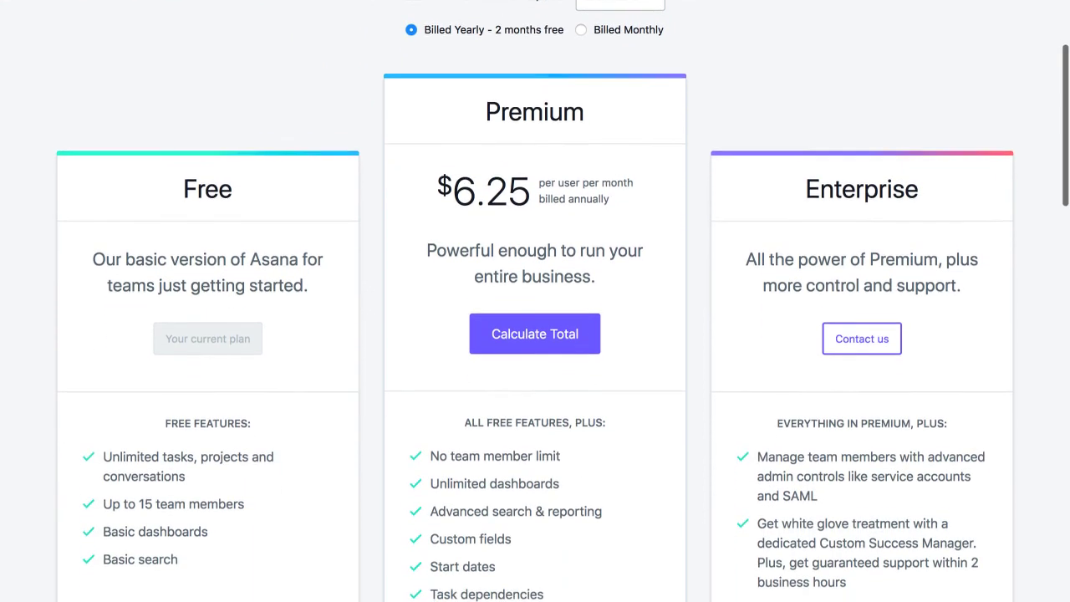
scroll(535, 301, down, 2)
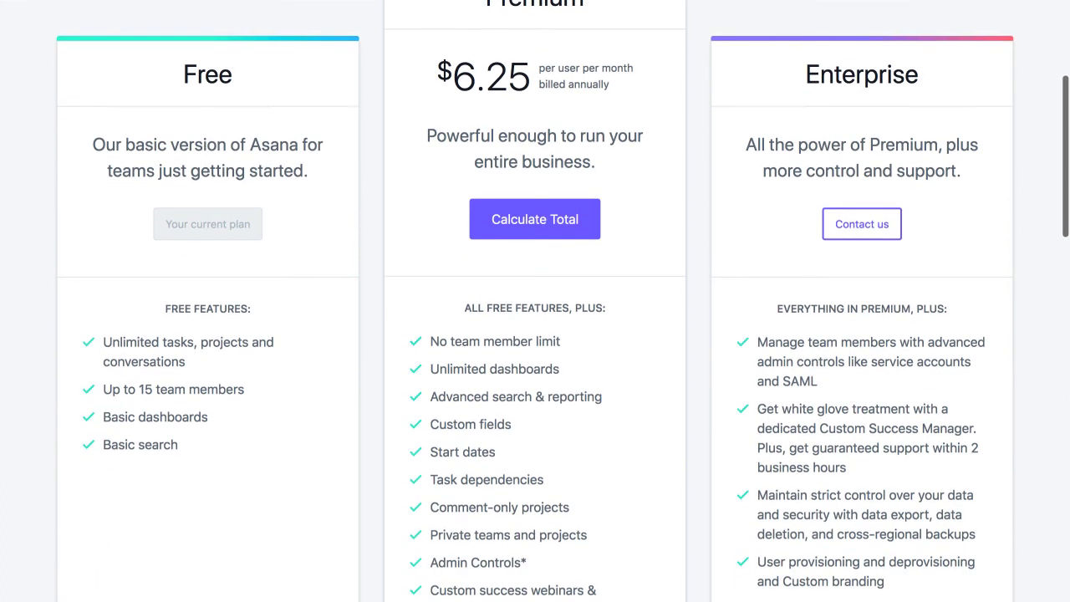
scroll(535, 301, down, 3)
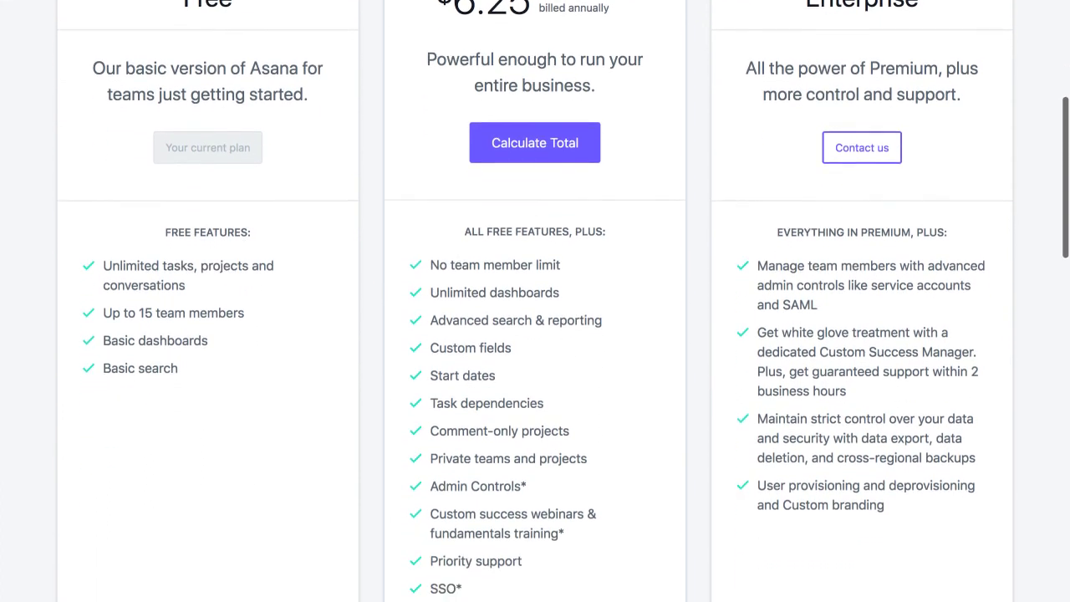
scroll(535, 301, down, 1)
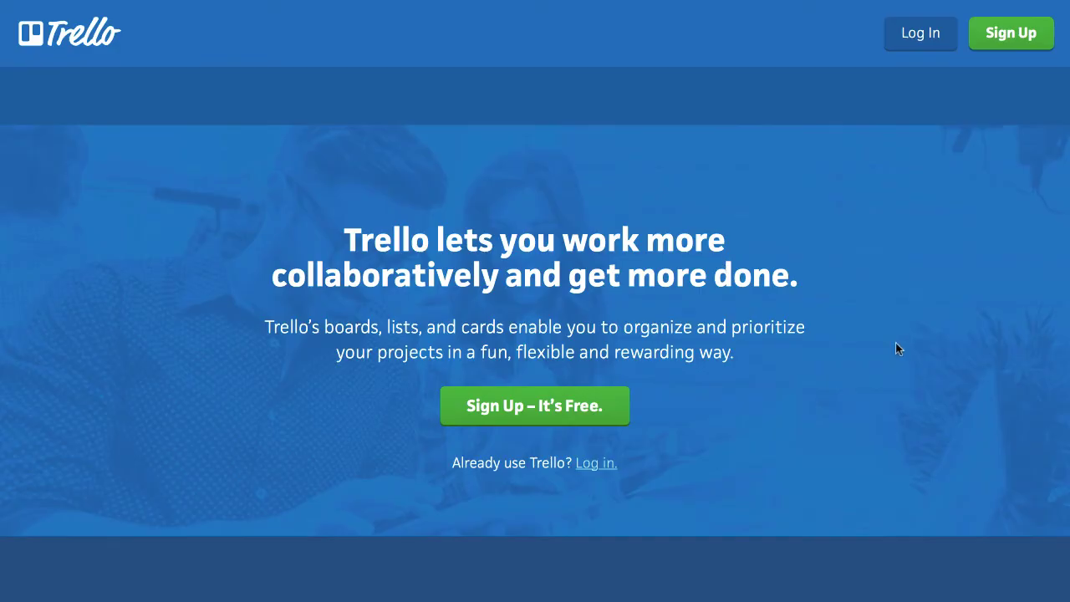
Scroll the Trello homepage down to the sample New Hire Onboarding board.
scroll(896, 342, down, 6)
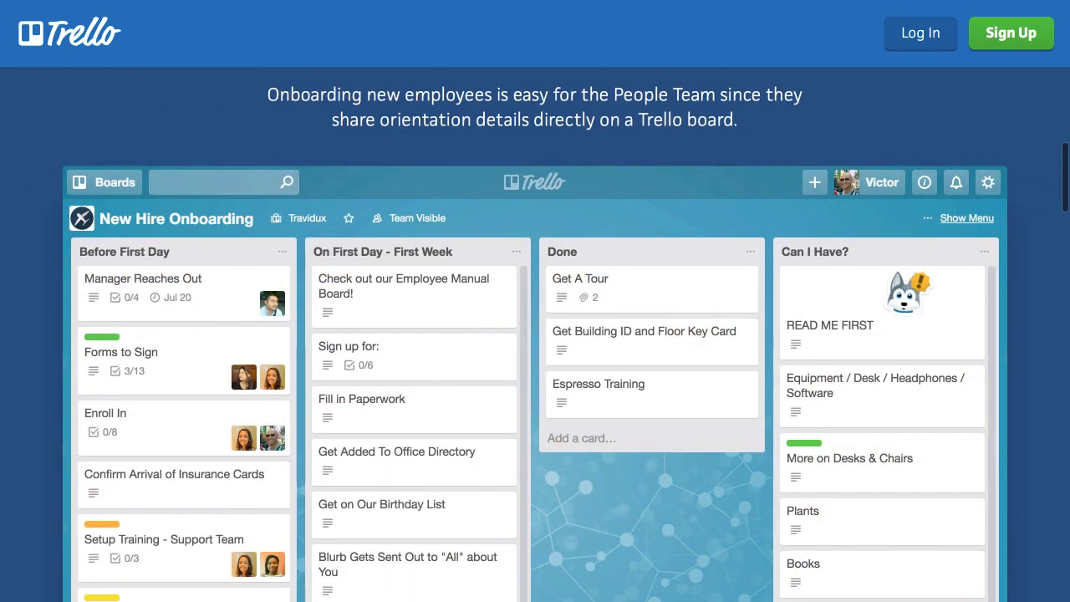
scroll(535, 334, down, 2)
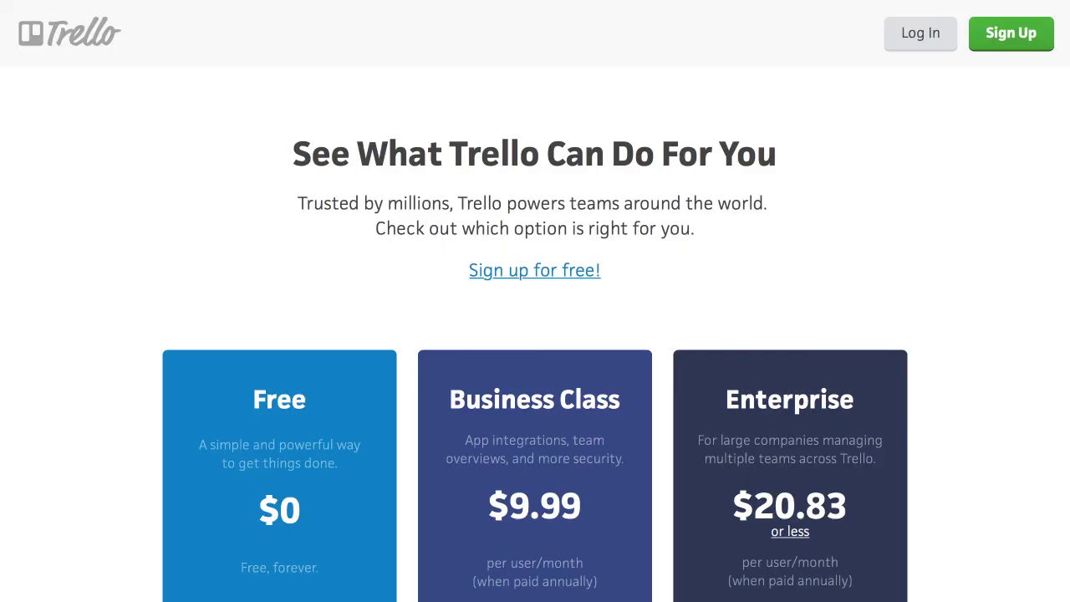
Scroll Trello's pricing page to the Enterprise features: file encryption at rest, intrusion detection, custom security review.
scroll(535, 334, down, 3)
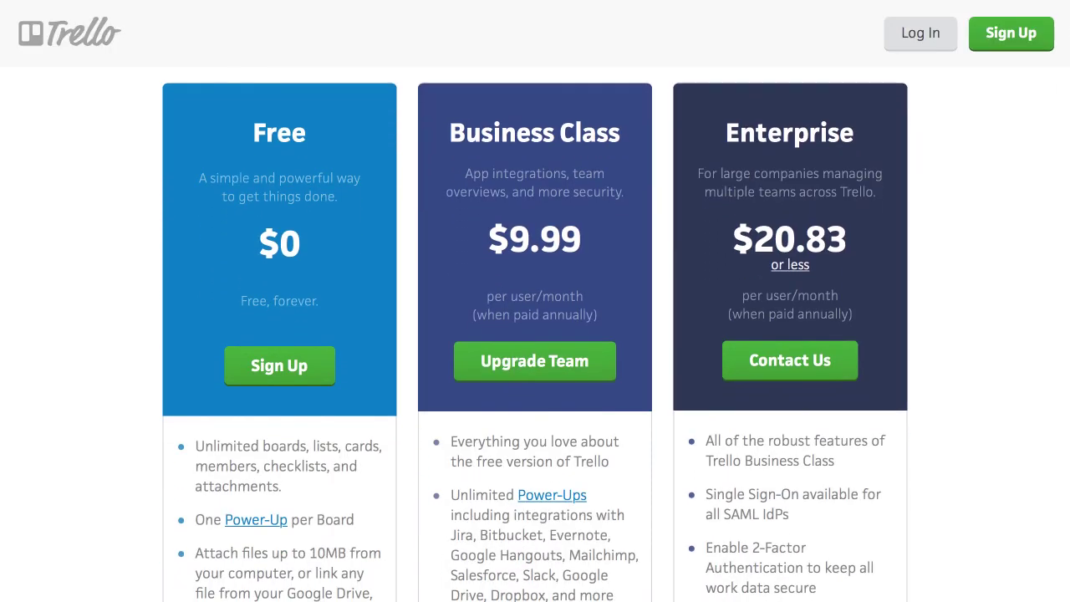
scroll(535, 334, down, 7)
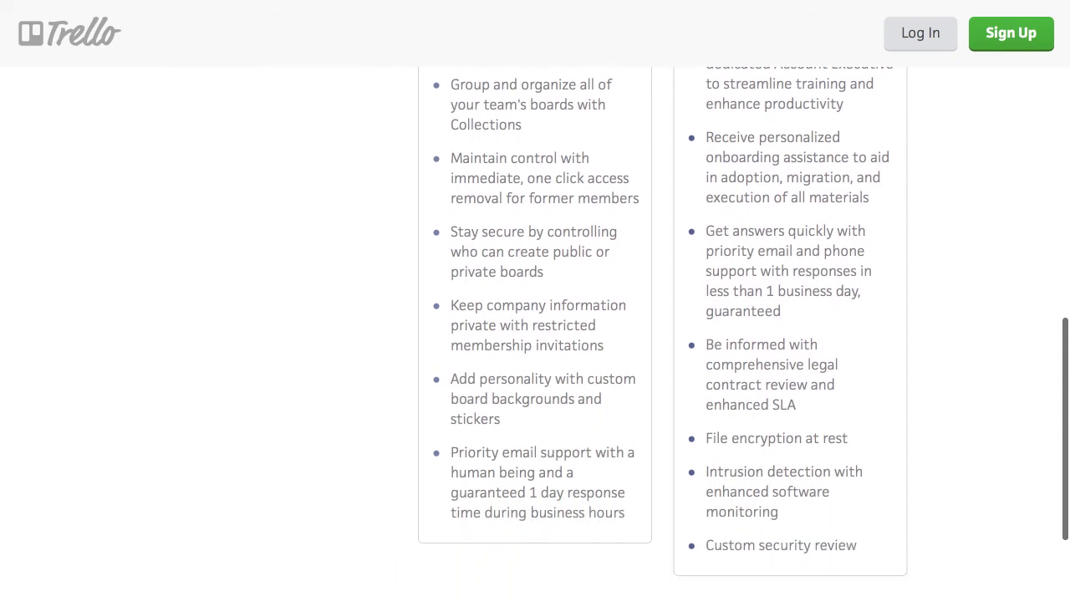